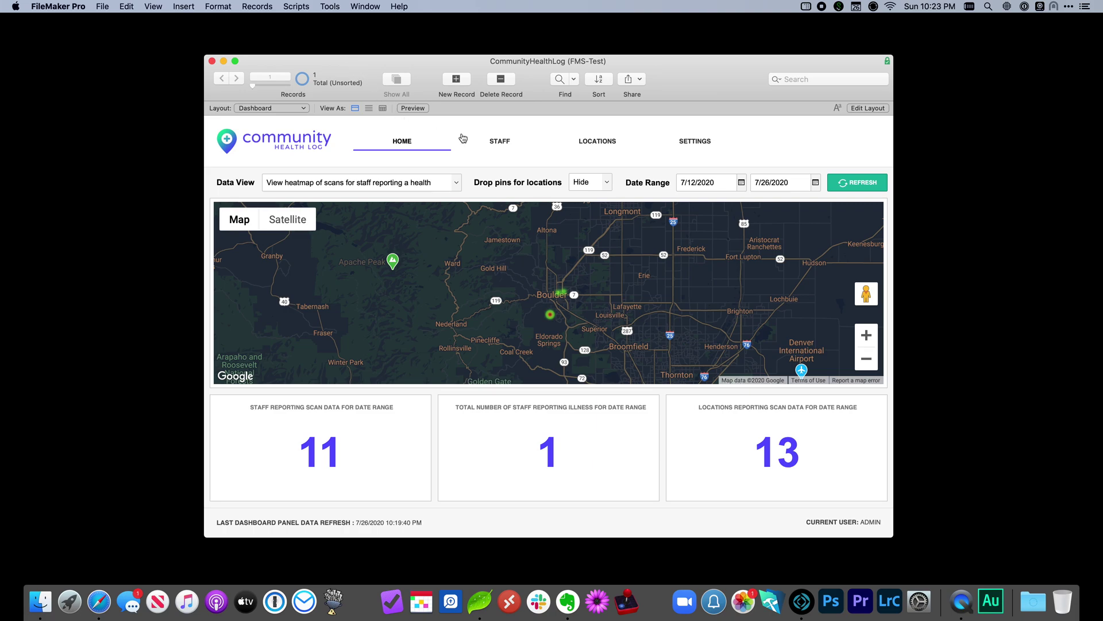
- Review the event logs of the selected staff member and of the National Ecological, Sovrn and Codence, Inc. locations
left_click(507, 145)
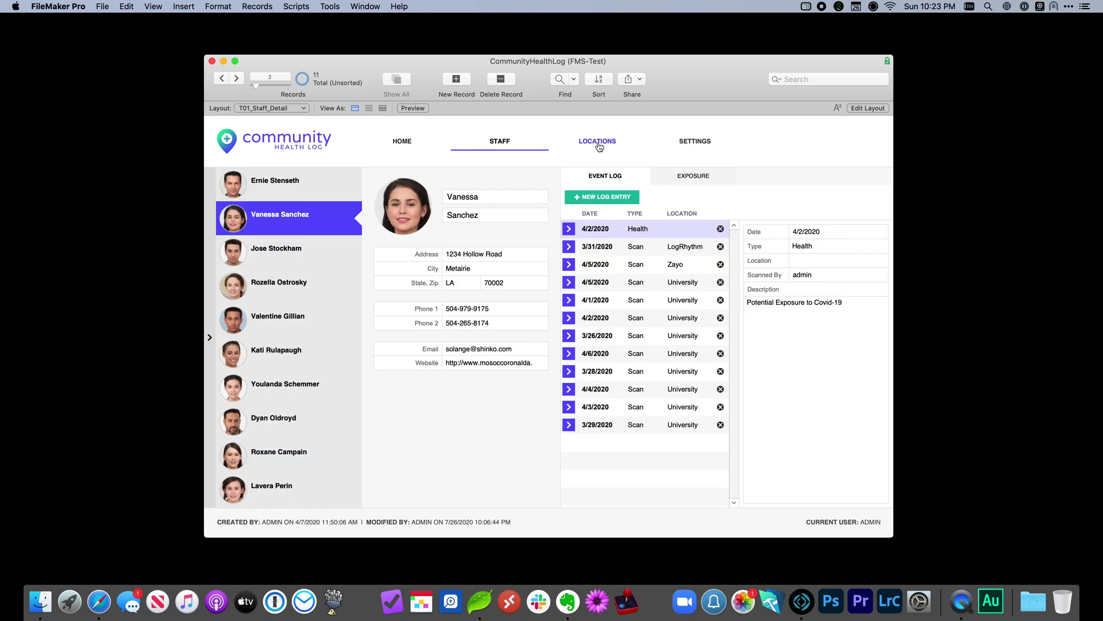
left_click(599, 147)
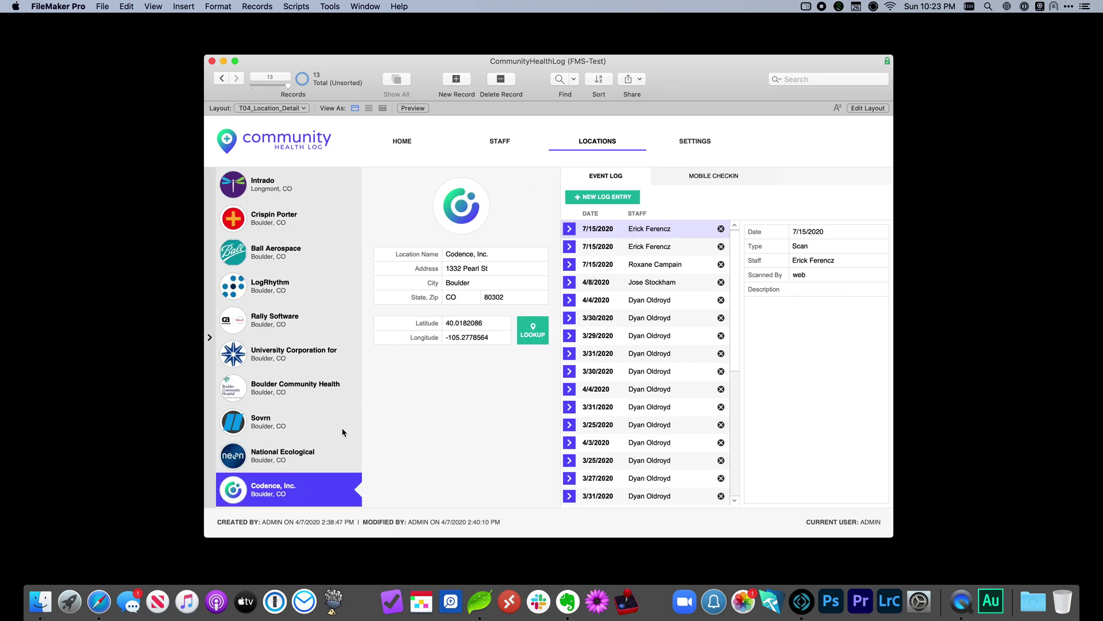
left_click(317, 463)
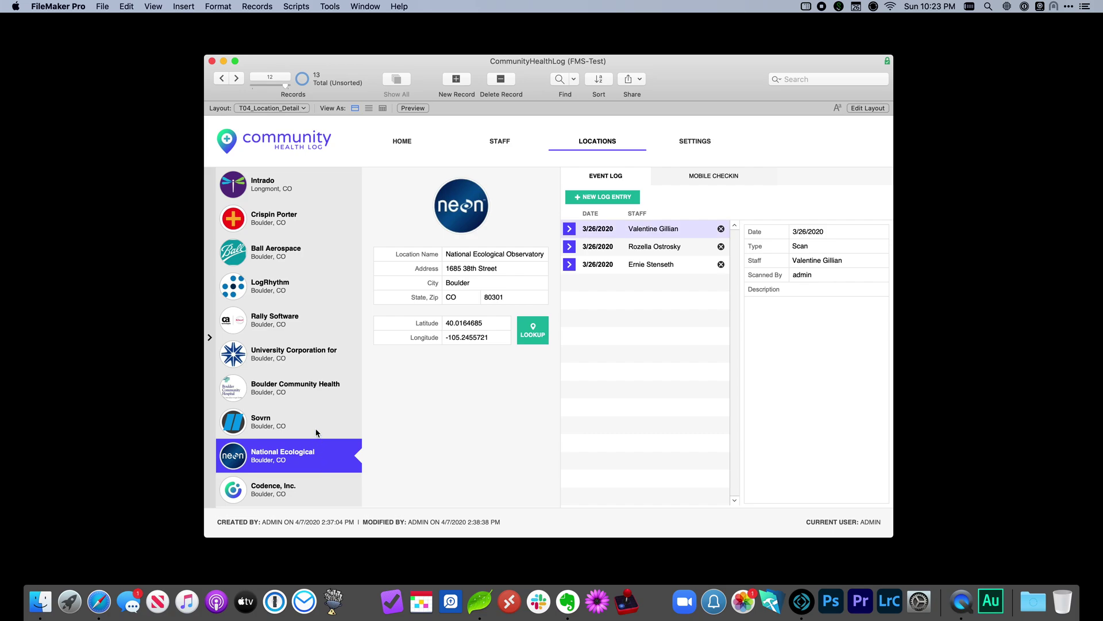
left_click(316, 432)
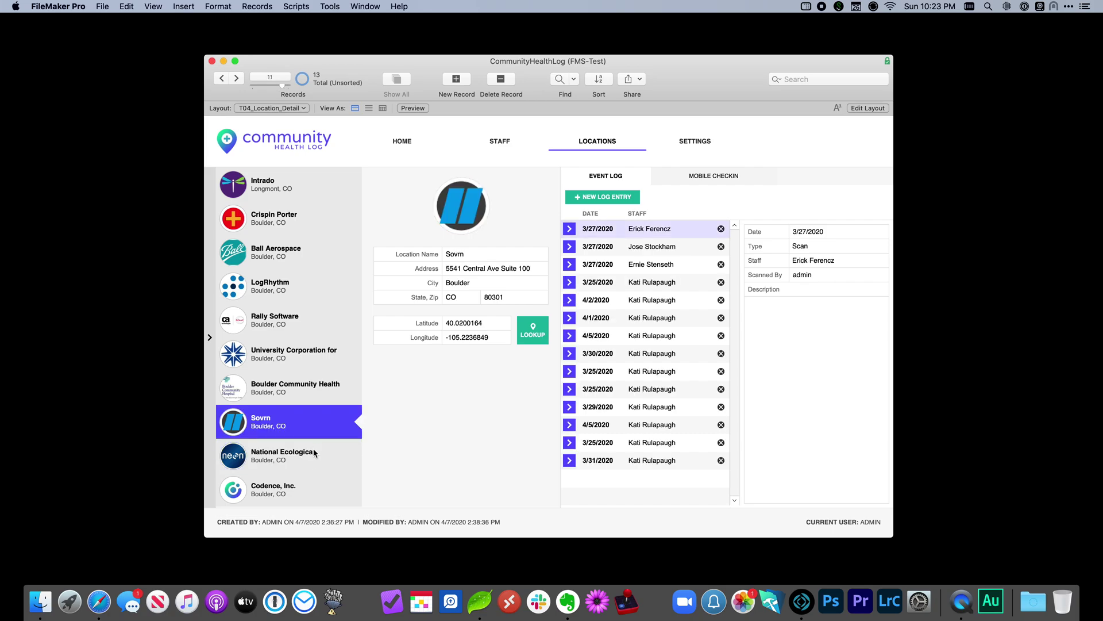
left_click(288, 496)
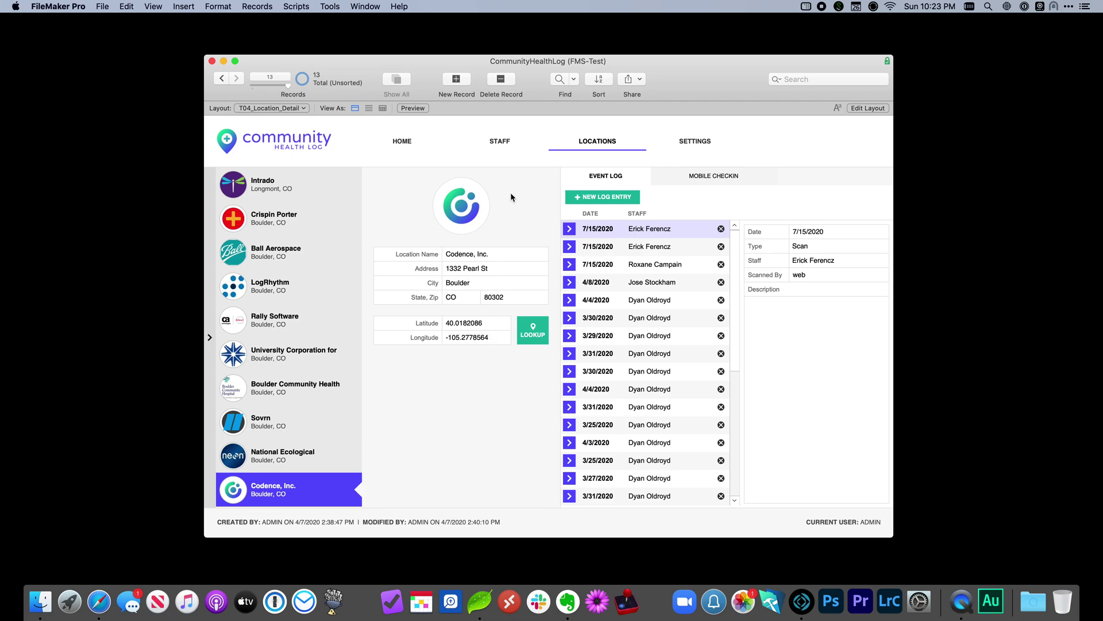
left_click(500, 143)
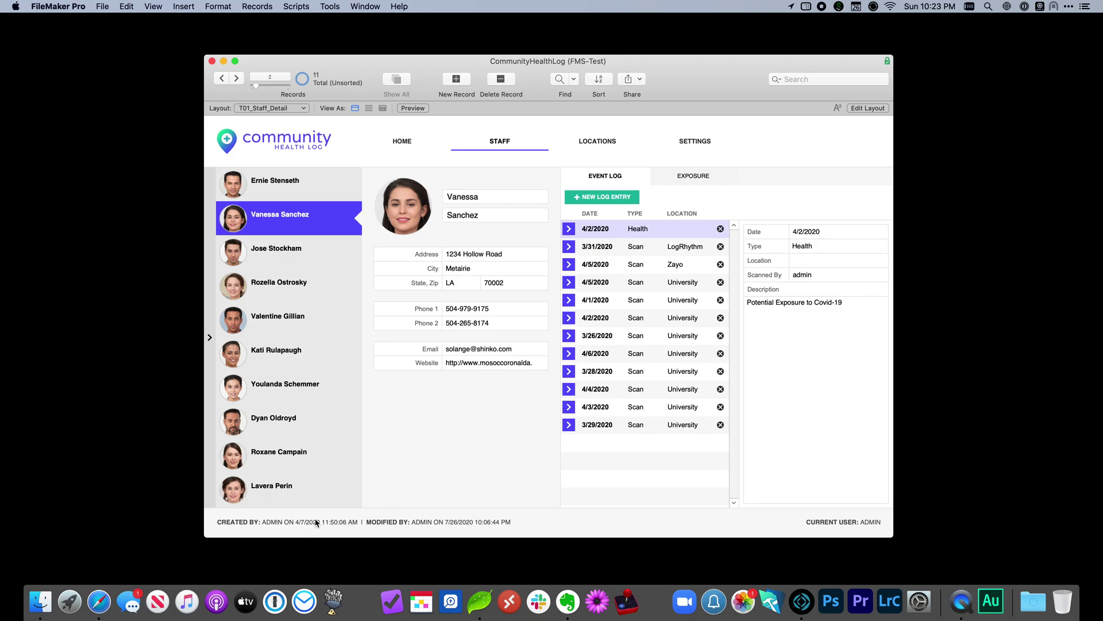
- Look through the mobile check-in QR codes of the Codence, Inc., National Ecological, Sovrn and University Corporation locations
left_click(98, 603)
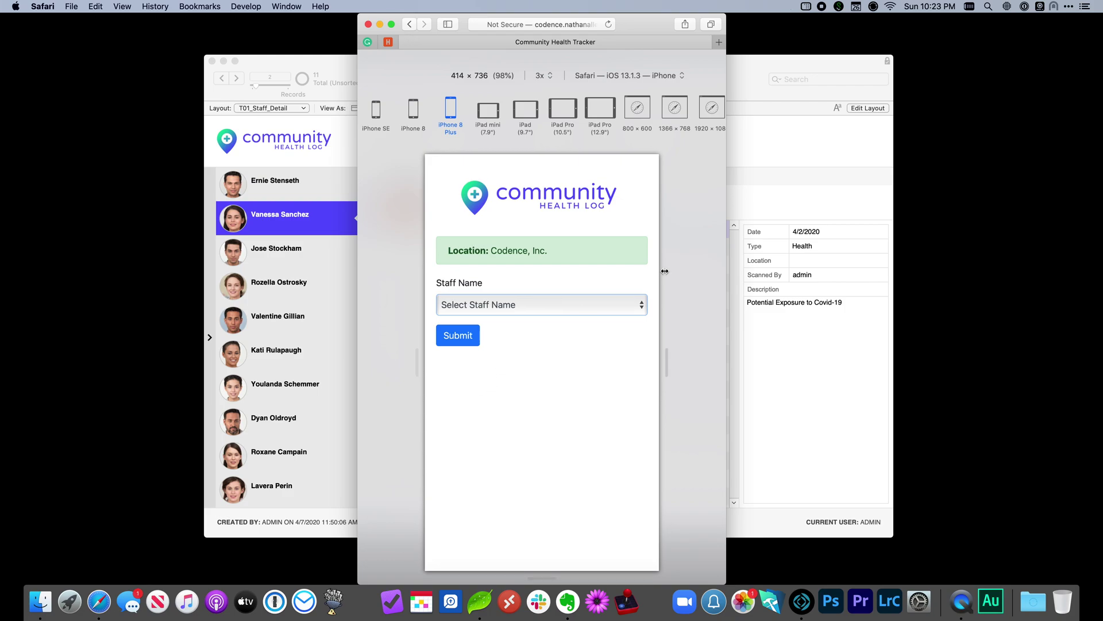
left_click(759, 161)
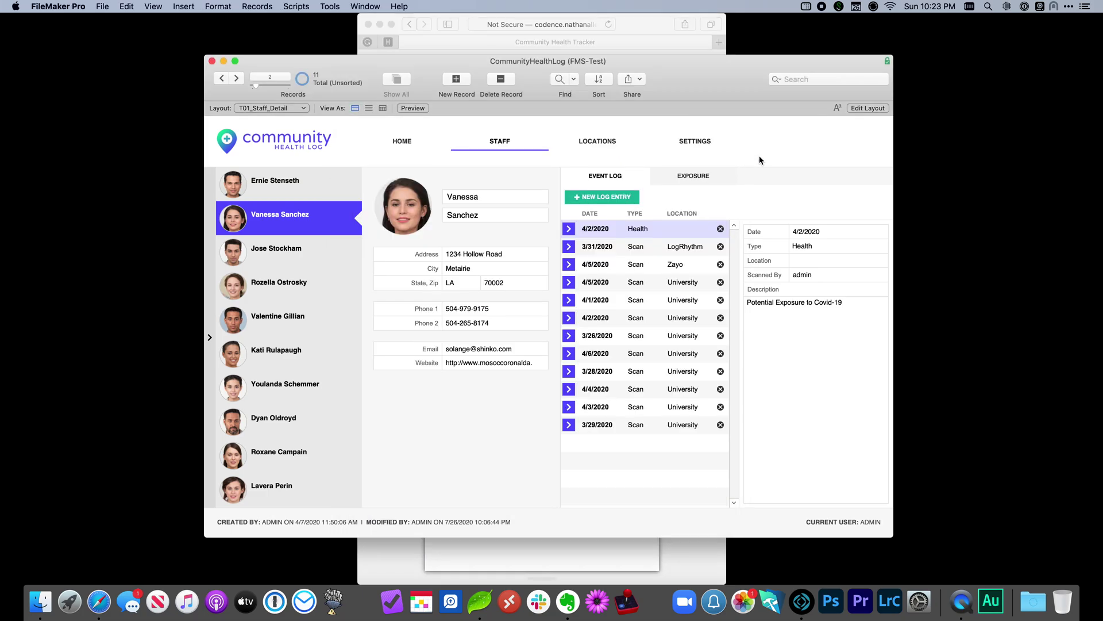
left_click(613, 151)
left_click(699, 182)
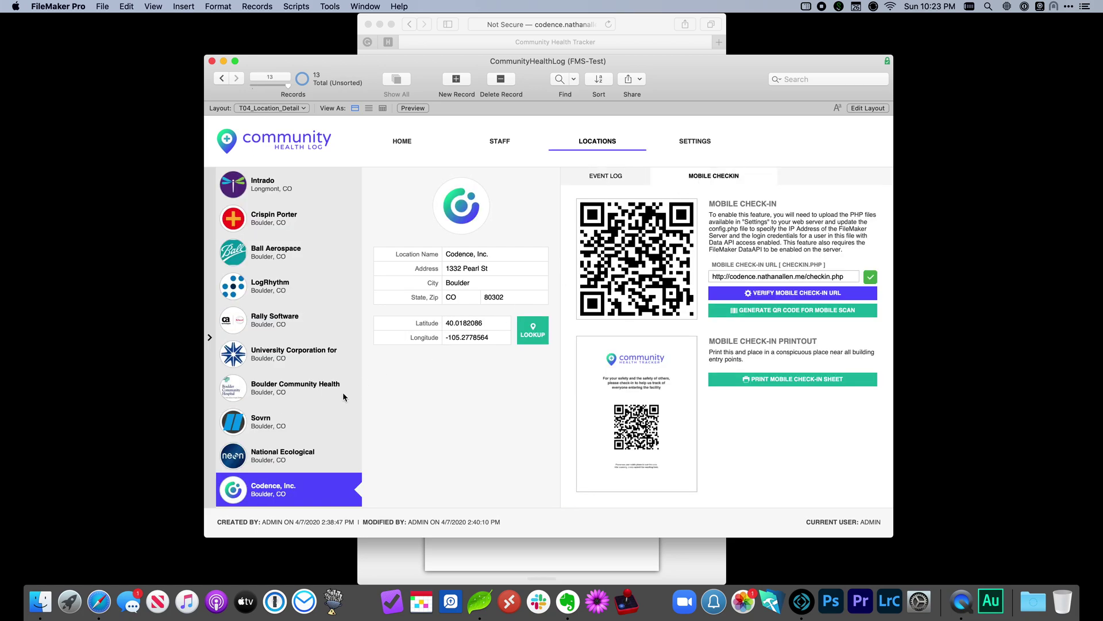
left_click(309, 455)
left_click(311, 429)
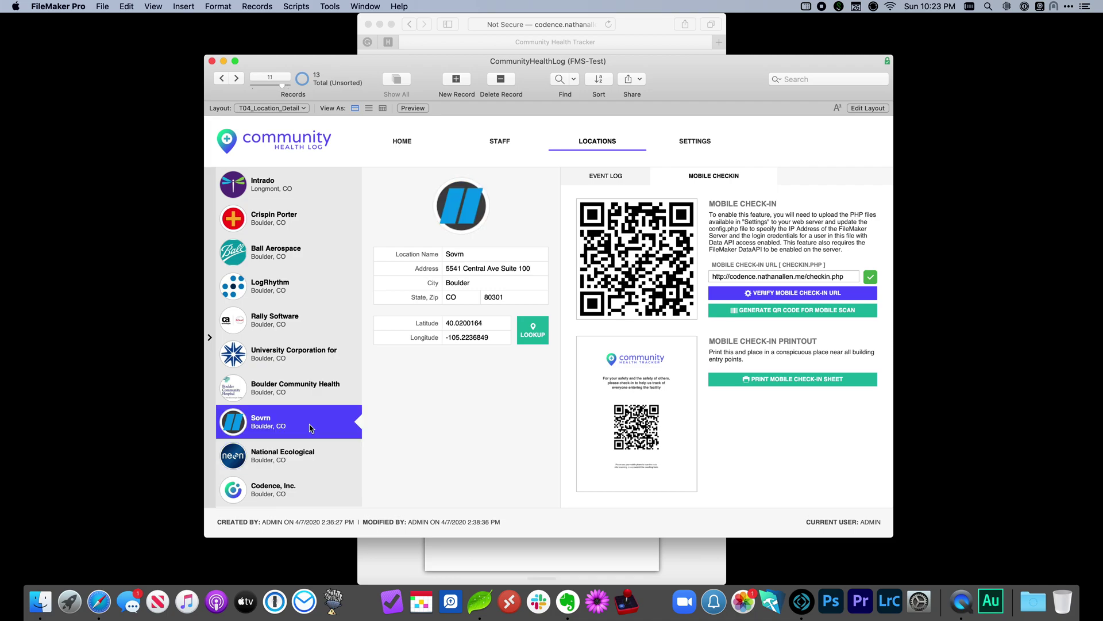
left_click(305, 358)
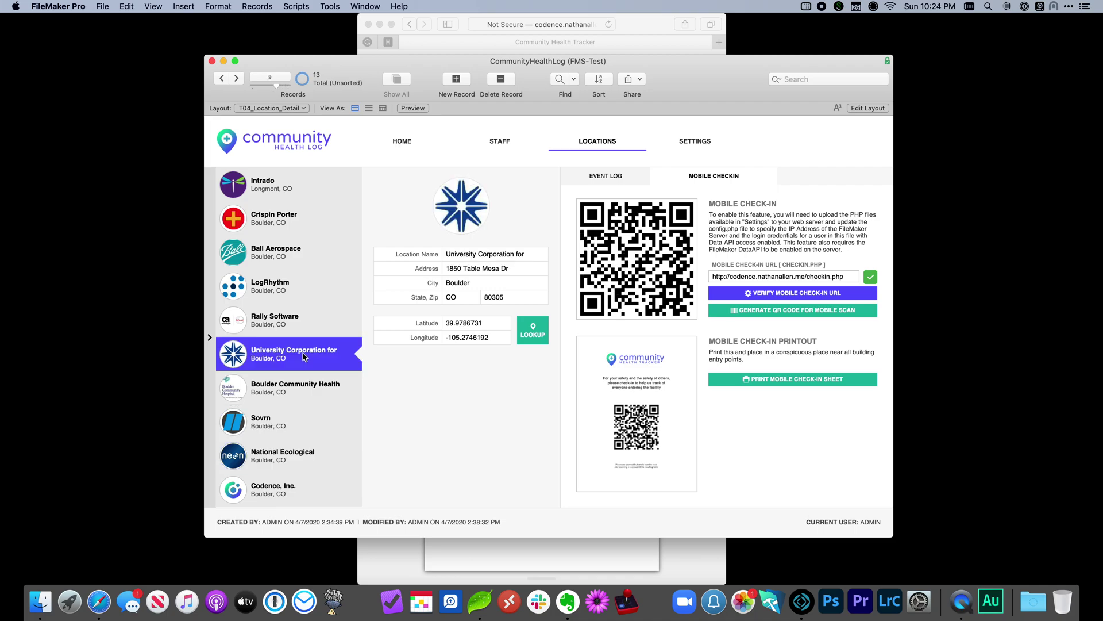
left_click(301, 491)
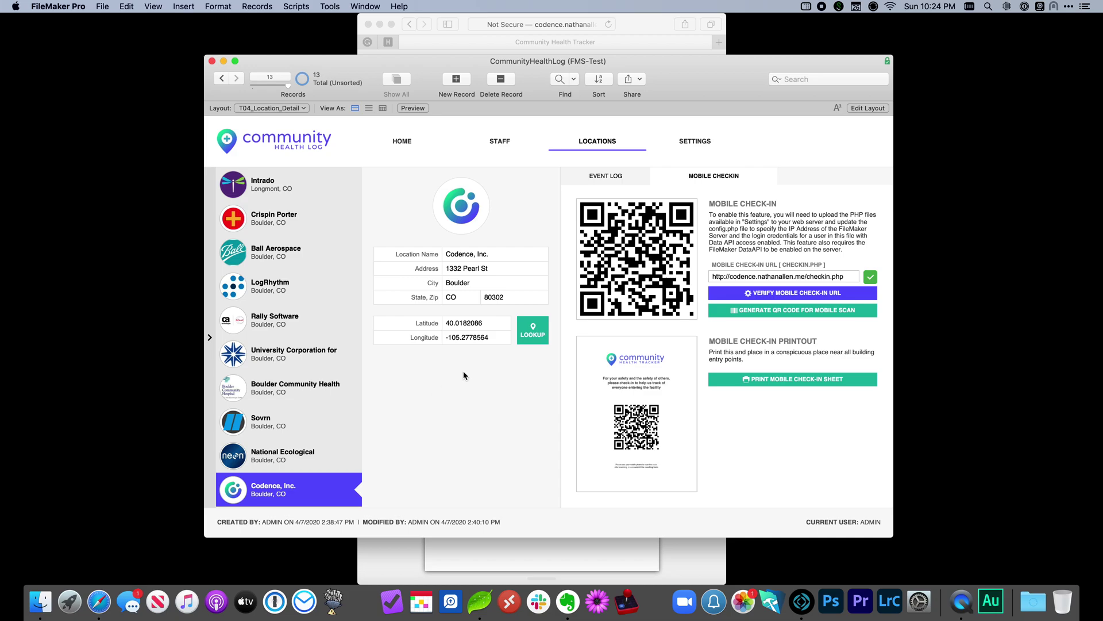
- Switch to Coda and review the FileMaker host, database, username and password definitions in config.php
left_click(632, 24)
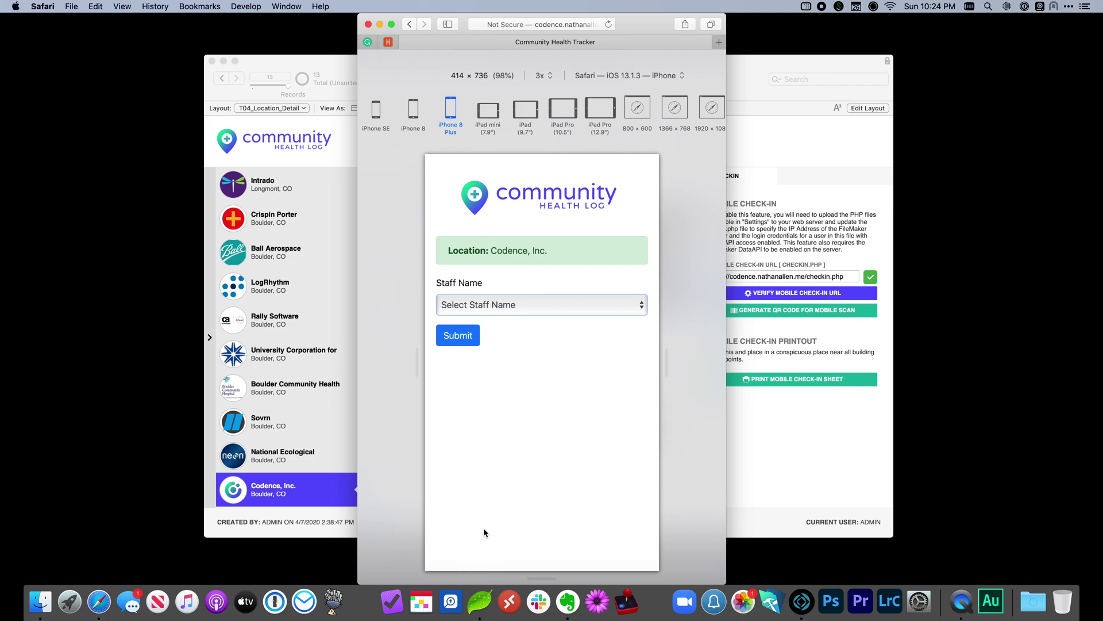
left_click(480, 602)
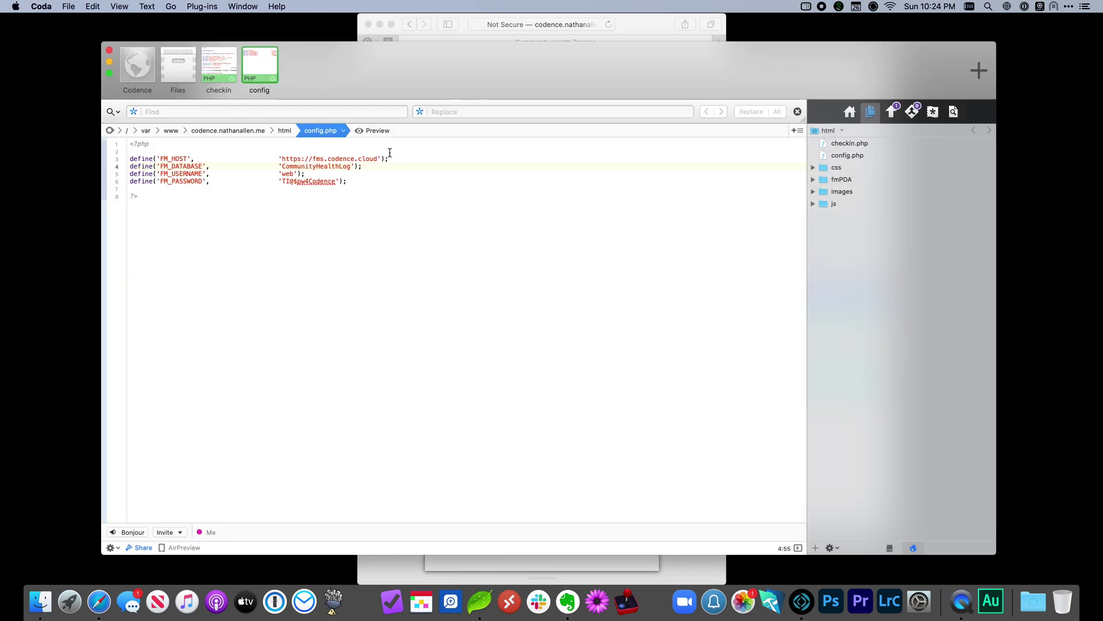
left_click_drag(393, 159, 132, 159)
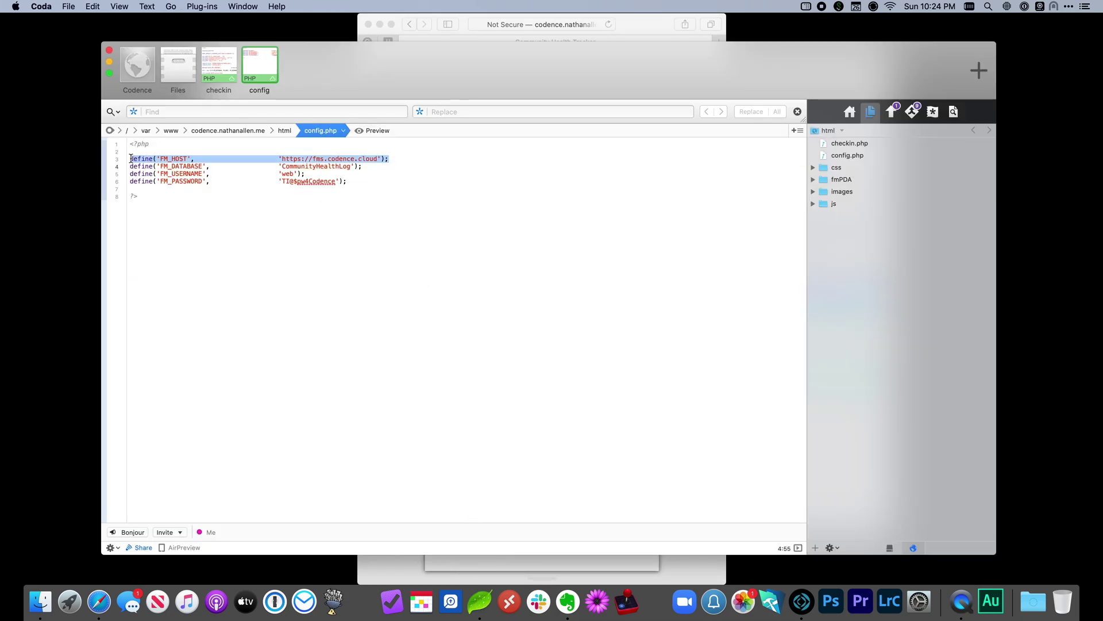
left_click(137, 174)
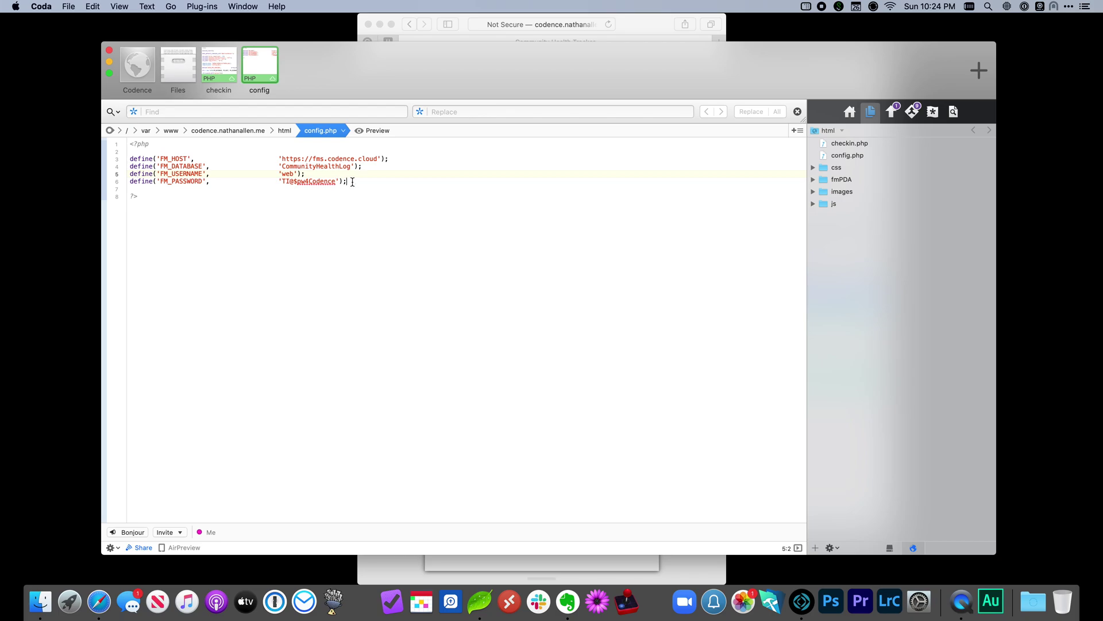
key("super+h")
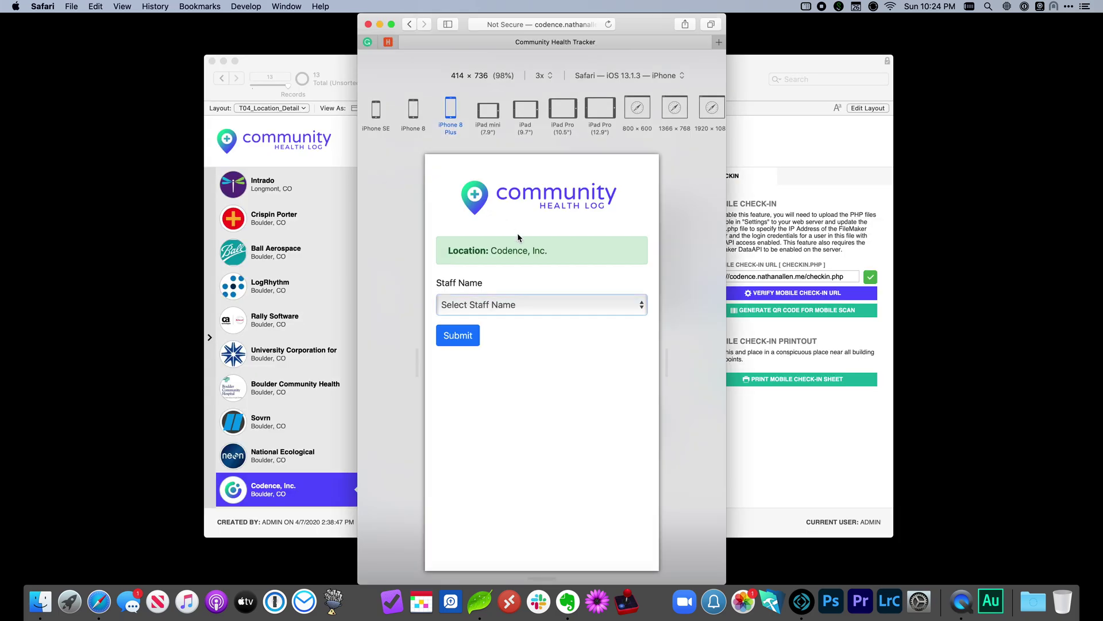
- Submit a mobile check-in at Codence, Inc. in Safari for the second person in the FileMaker staff list
left_click(543, 300)
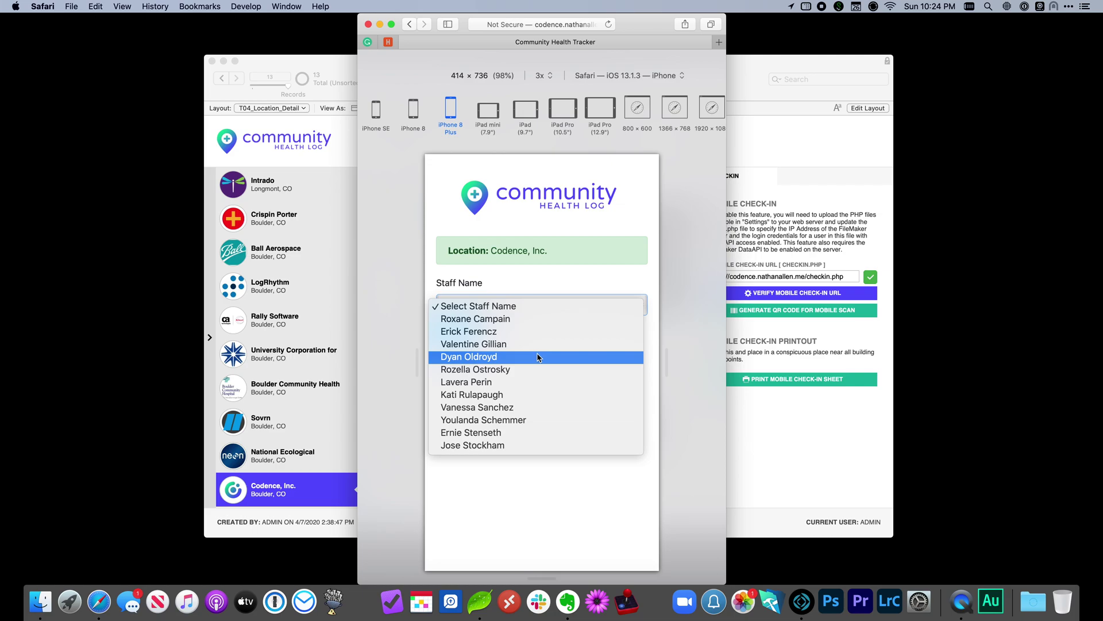
left_click(528, 407)
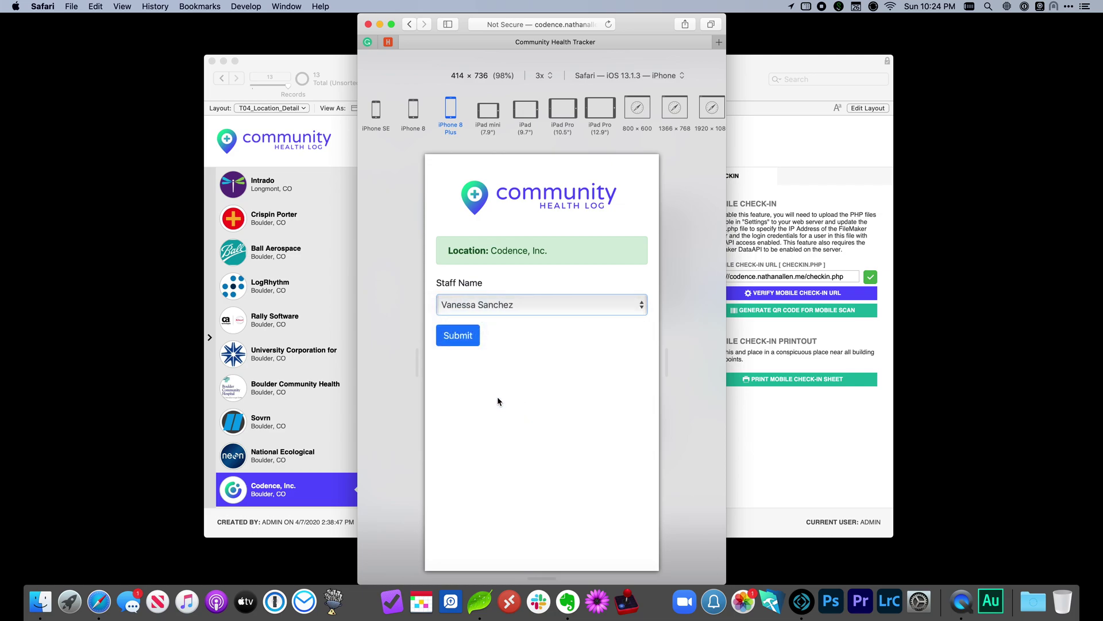
left_click(527, 344)
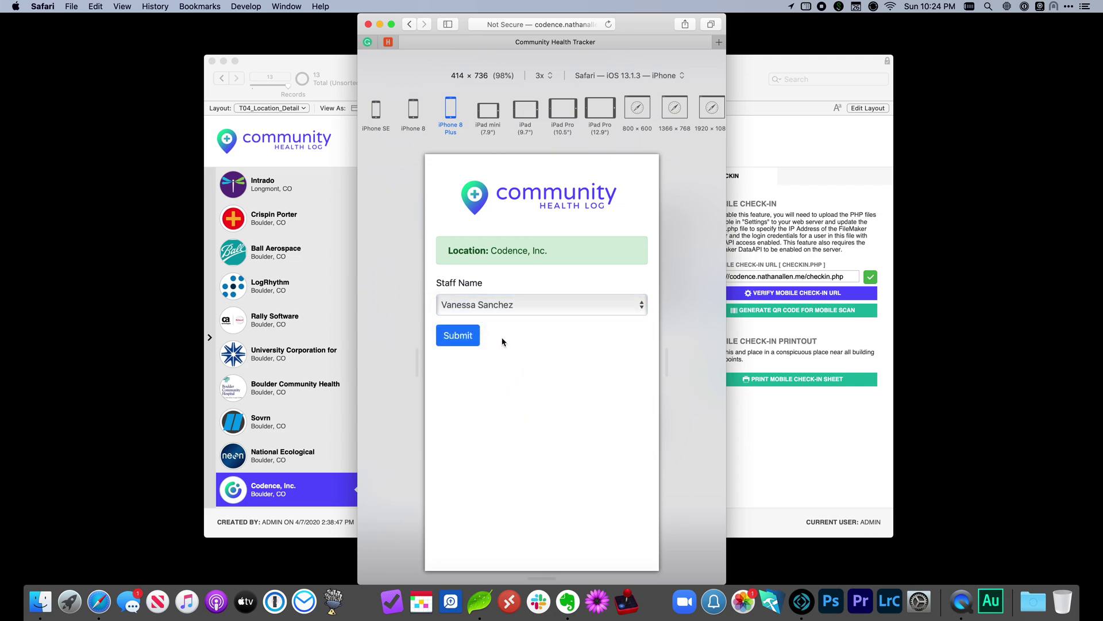
left_click(459, 339)
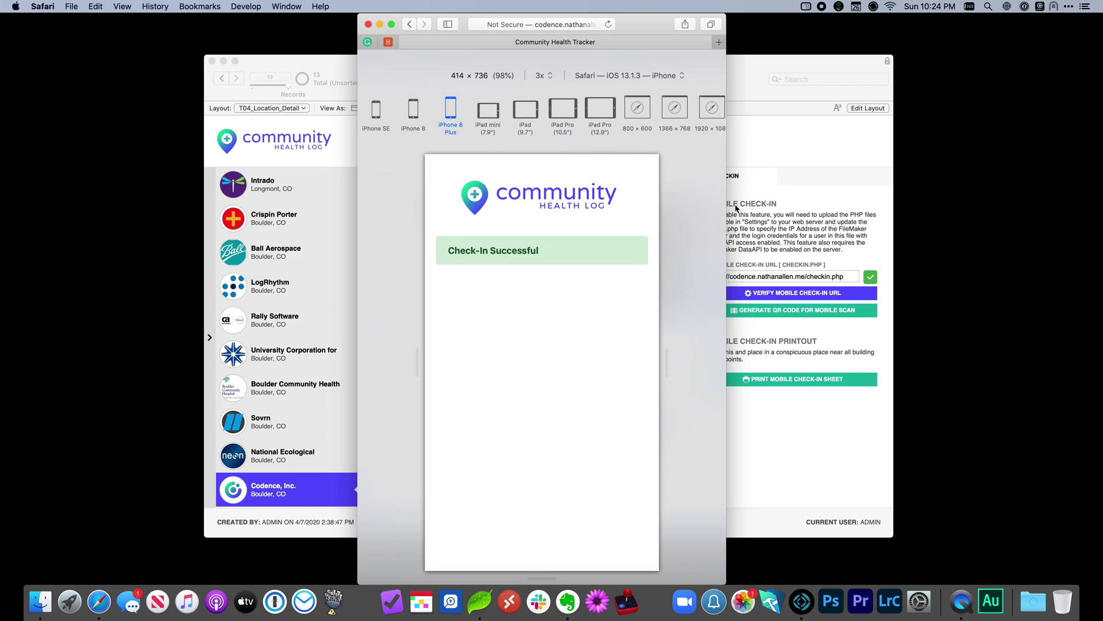
- Switch to FileMaker Pro and review the checked-in staff member's event log and the exposure graphs of the first two staff members
key("super+h")
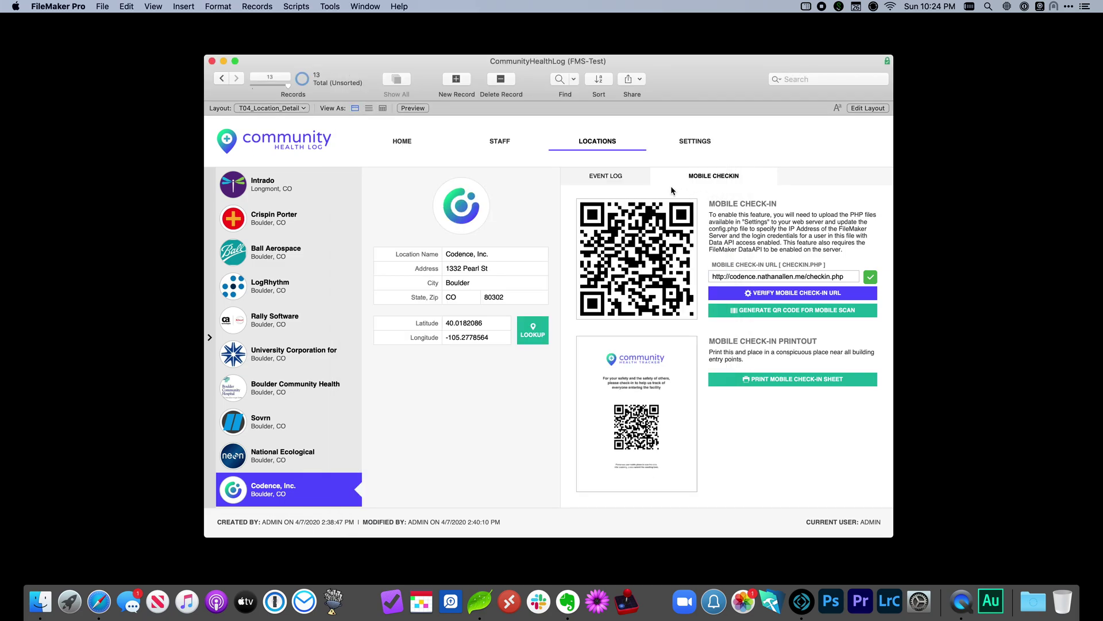
left_click(500, 141)
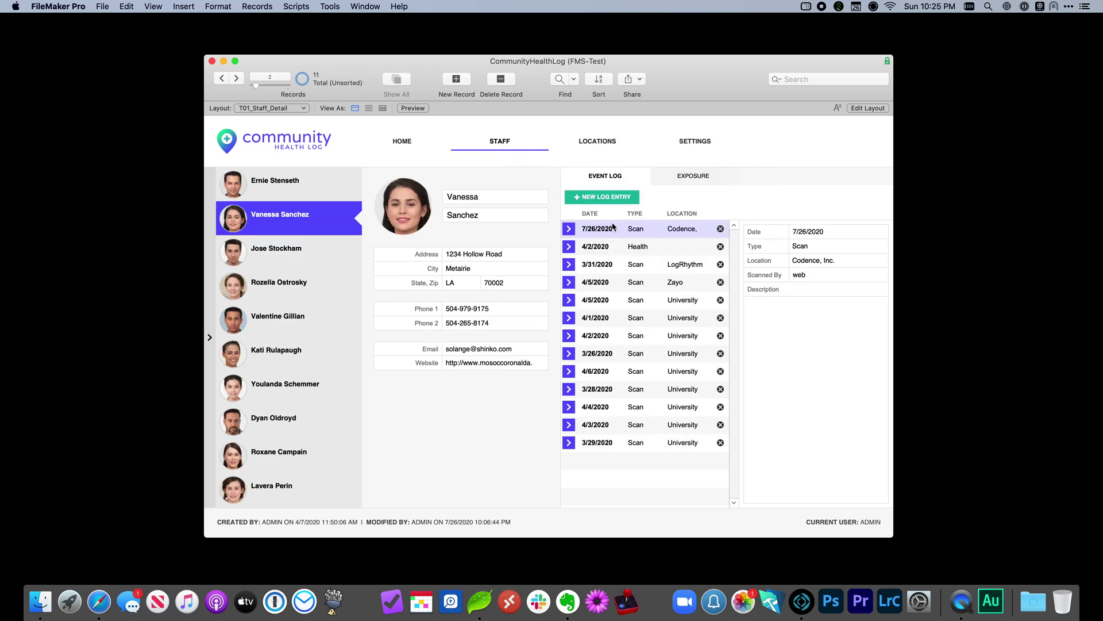
left_click(681, 179)
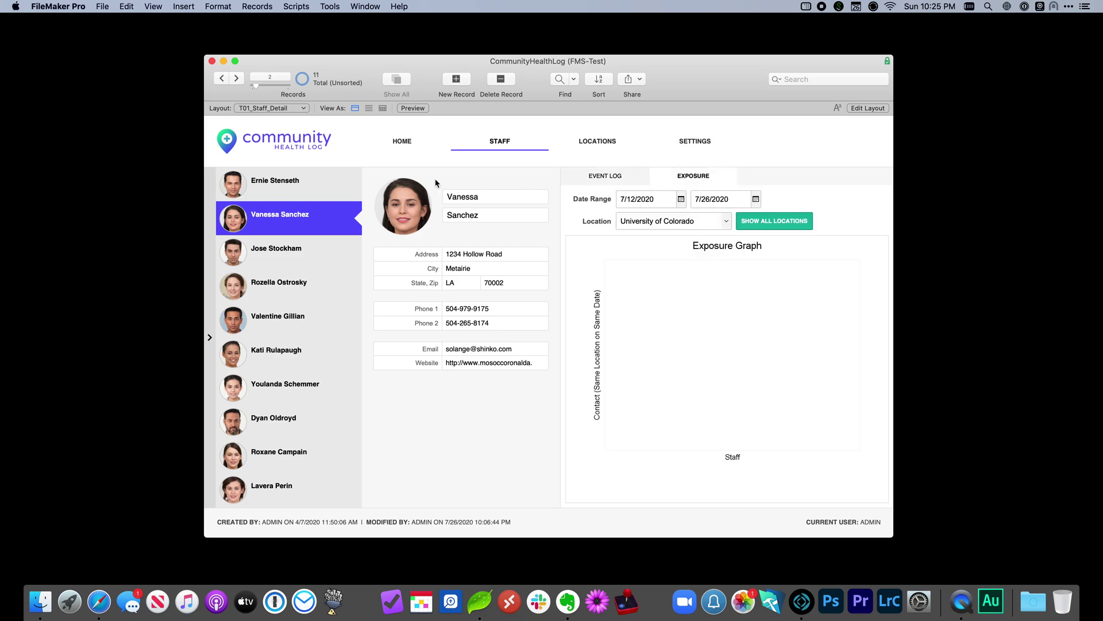
left_click(335, 188)
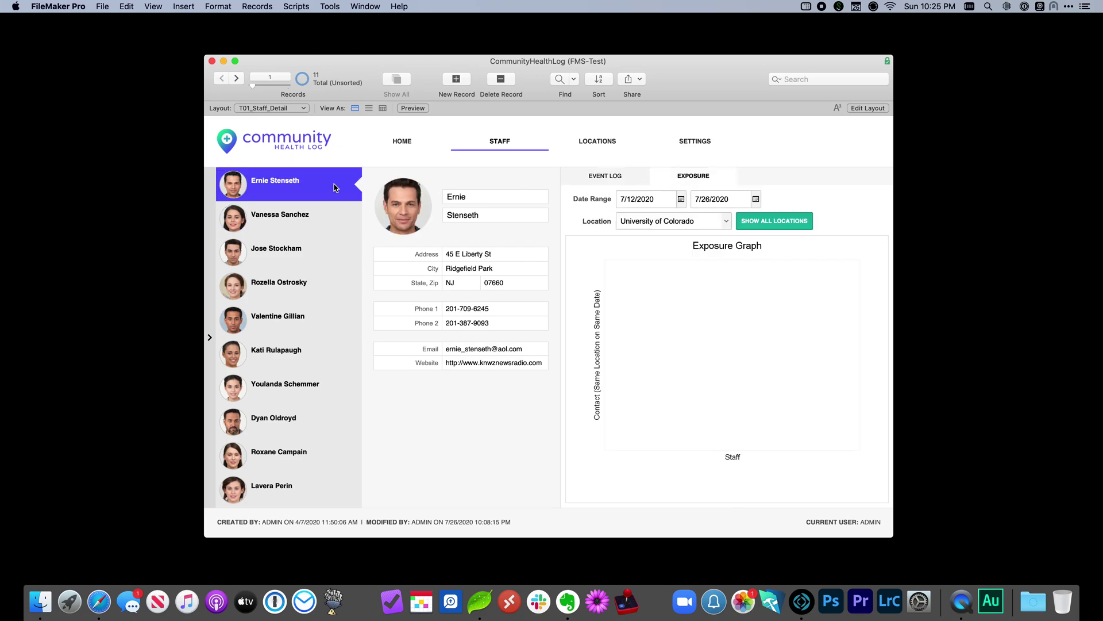
left_click(682, 199)
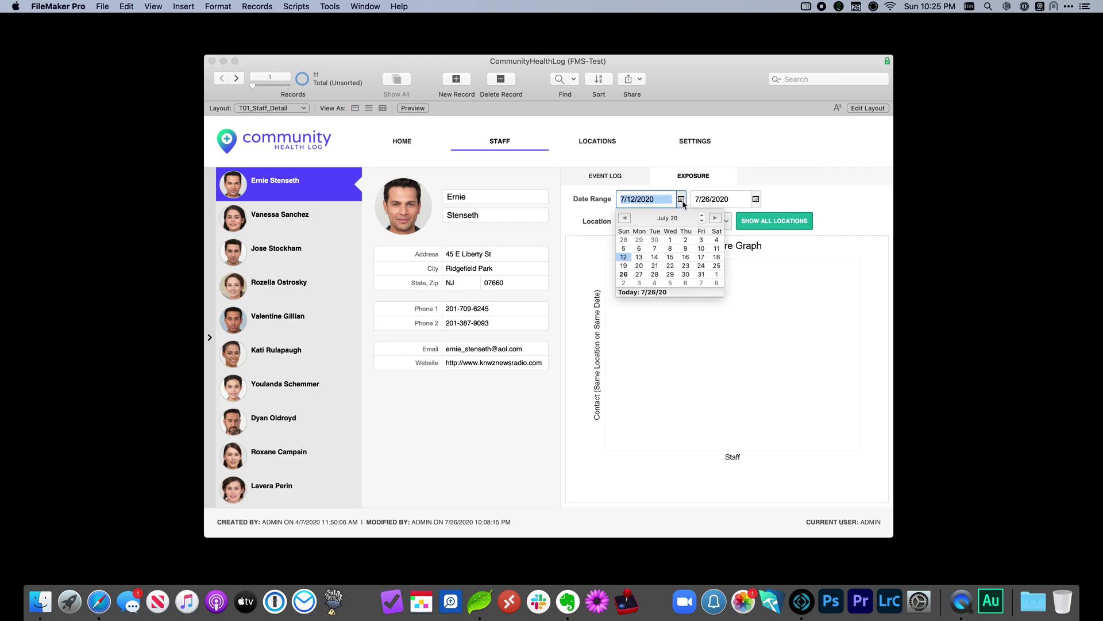
left_click(757, 200)
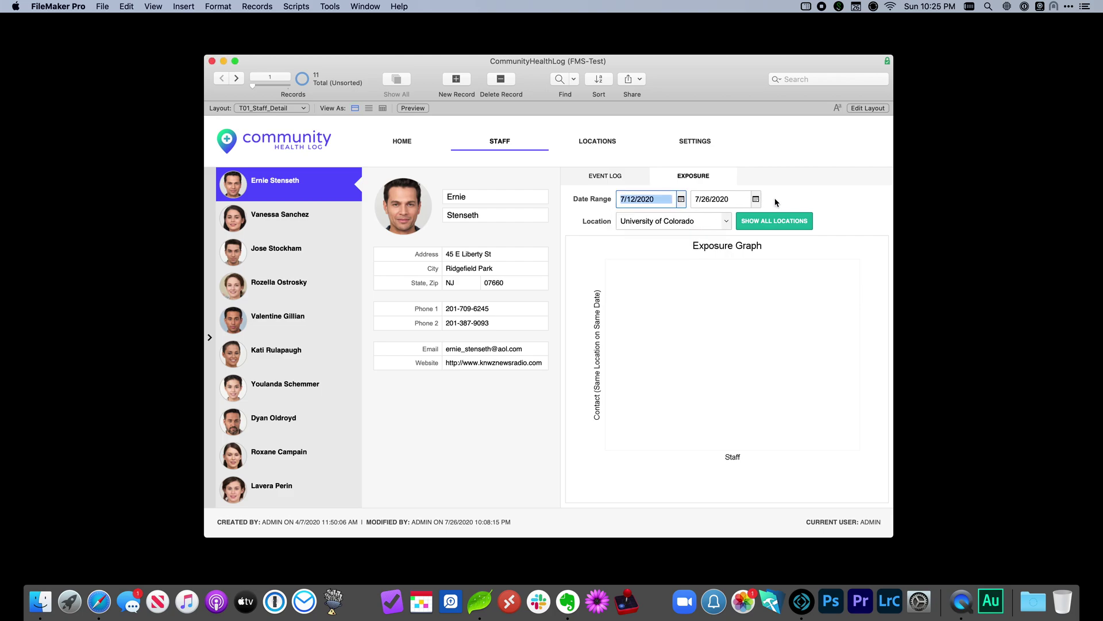
left_click(775, 197)
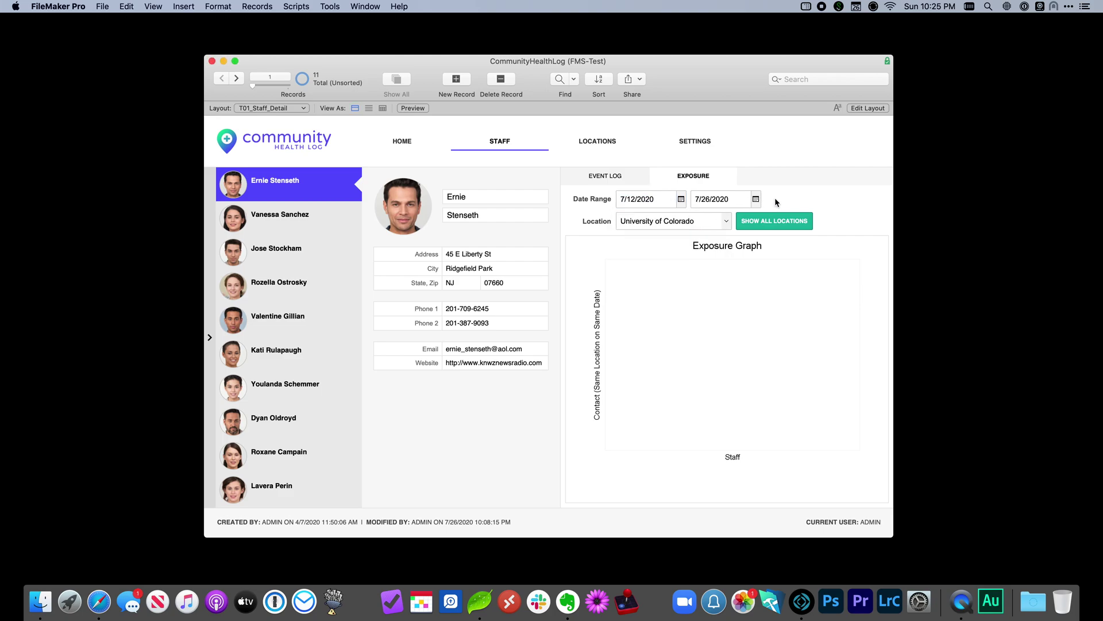
- Check the isolation period in the Google API settings
left_click(691, 144)
left_click(793, 296)
left_click(783, 319)
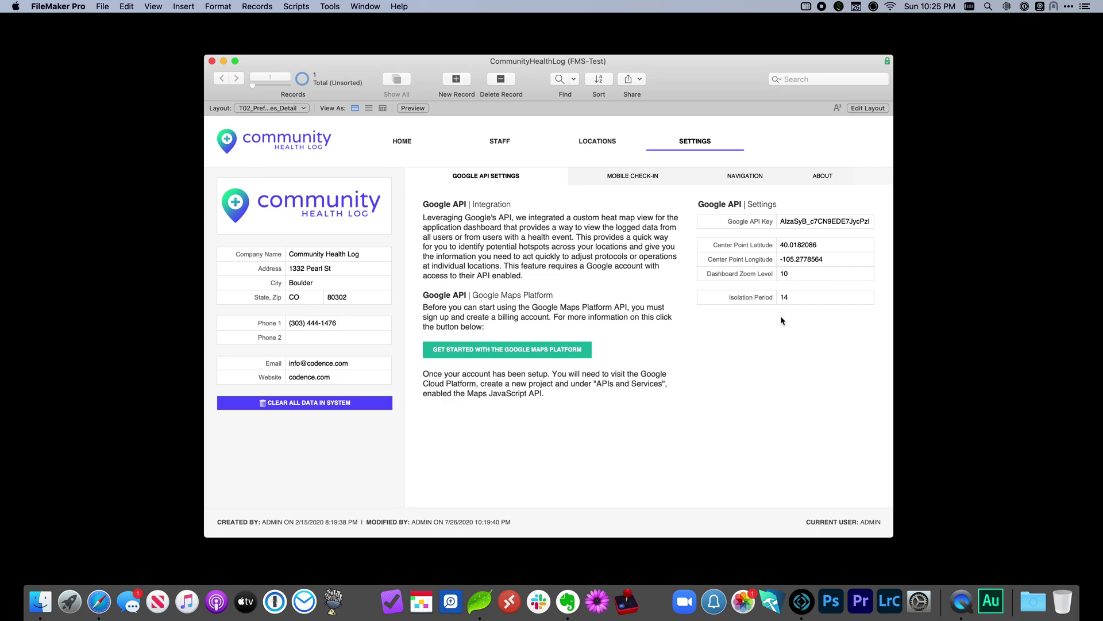
- Set the exposure date range of the second staff member to start on 3/23/2020
left_click(502, 142)
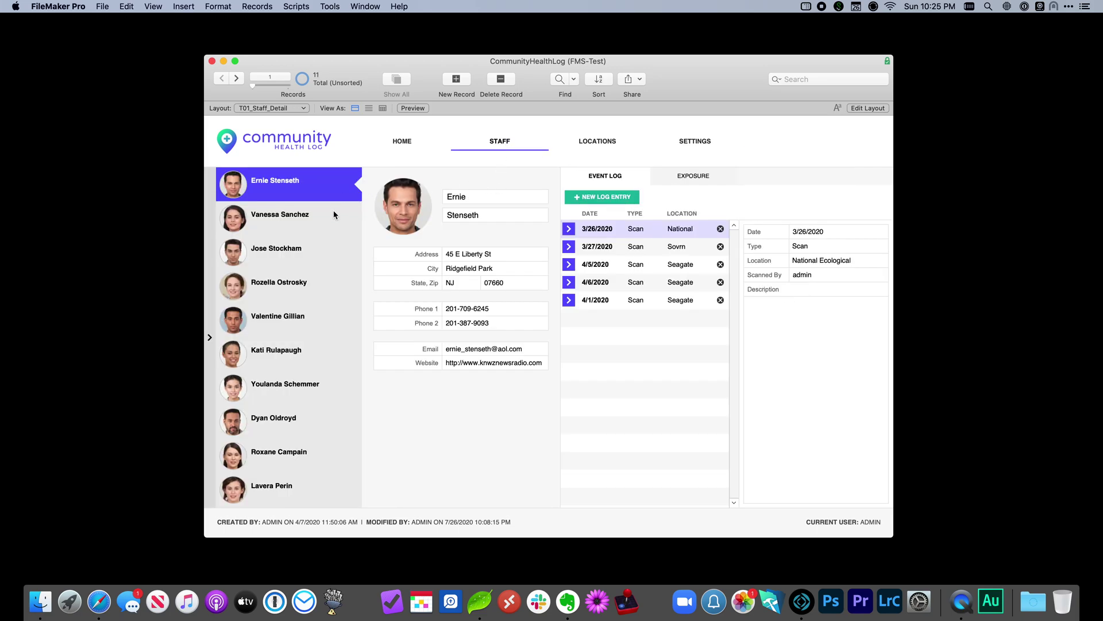
left_click(333, 215)
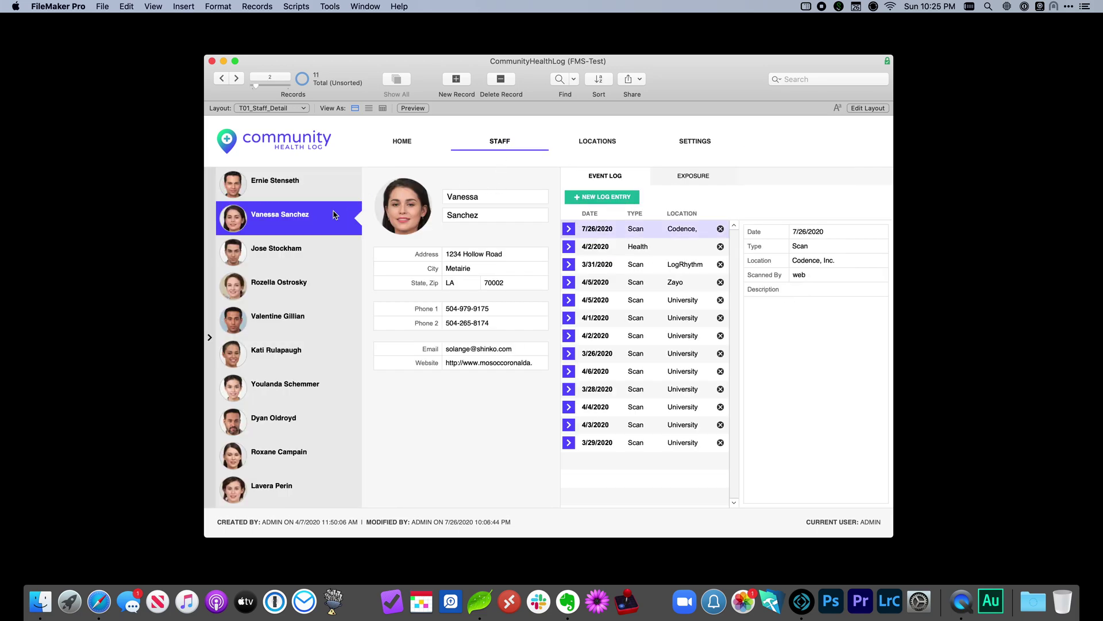
left_click(686, 178)
left_click(681, 199)
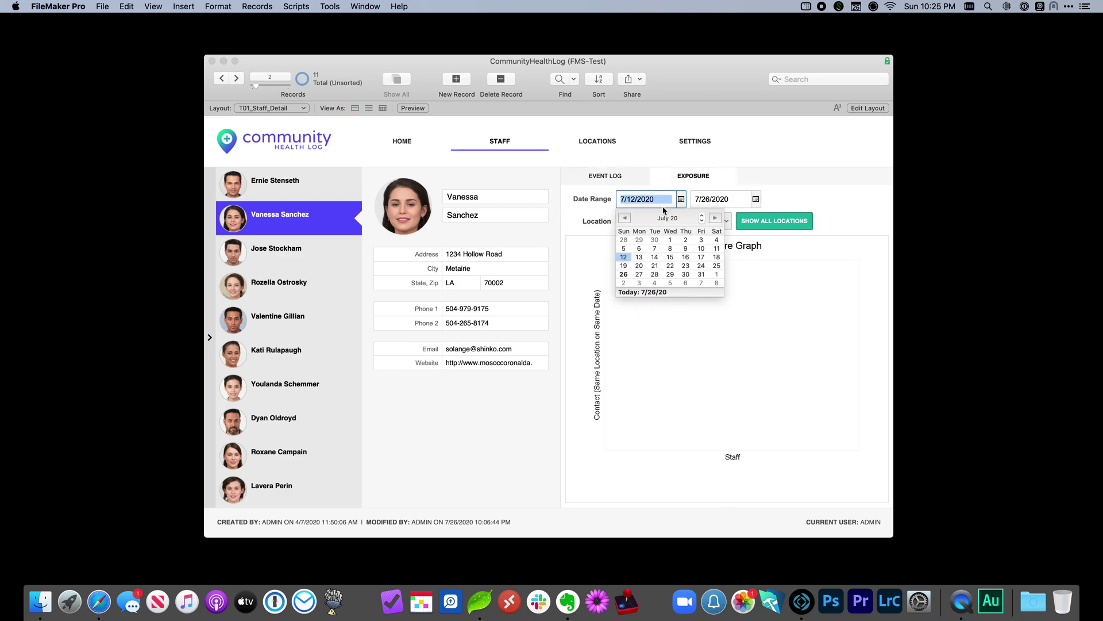
left_click(624, 219)
left_click(624, 218)
left_click(624, 219)
left_click(624, 219)
left_click(639, 265)
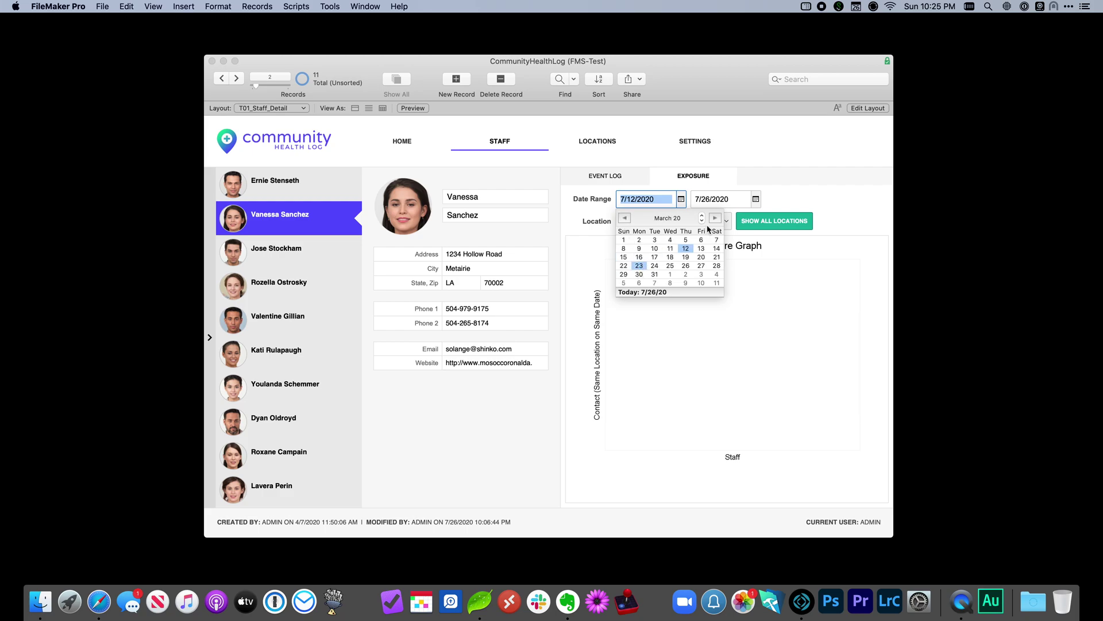
- Set the end of the exposure date range to 4/5/2020
left_click(757, 199)
left_click(699, 219)
left_click(699, 218)
left_click(699, 218)
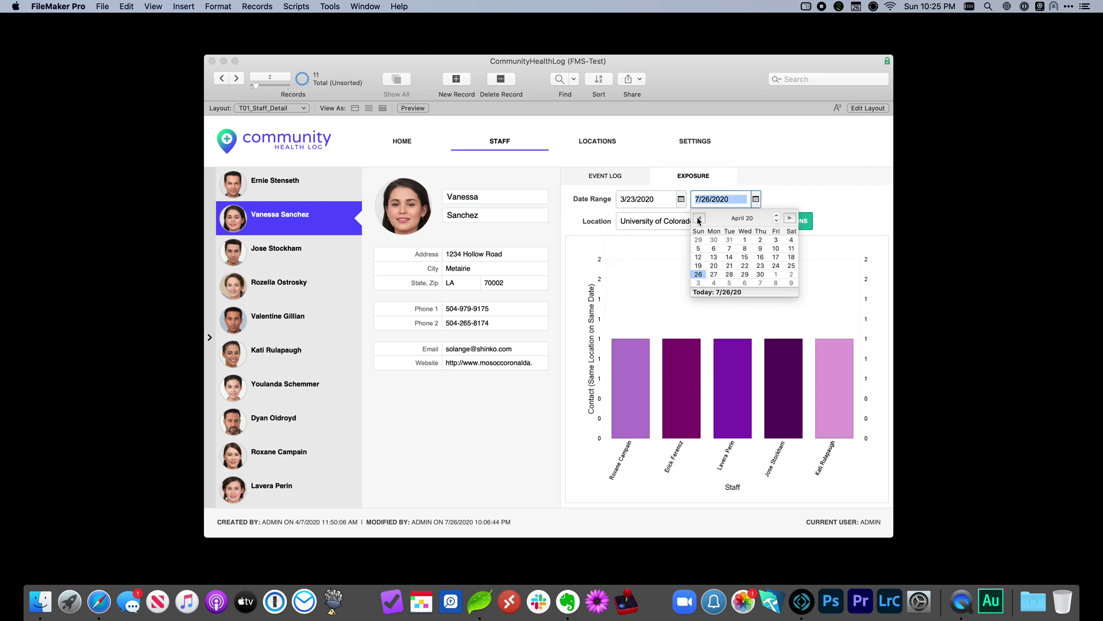
left_click(699, 248)
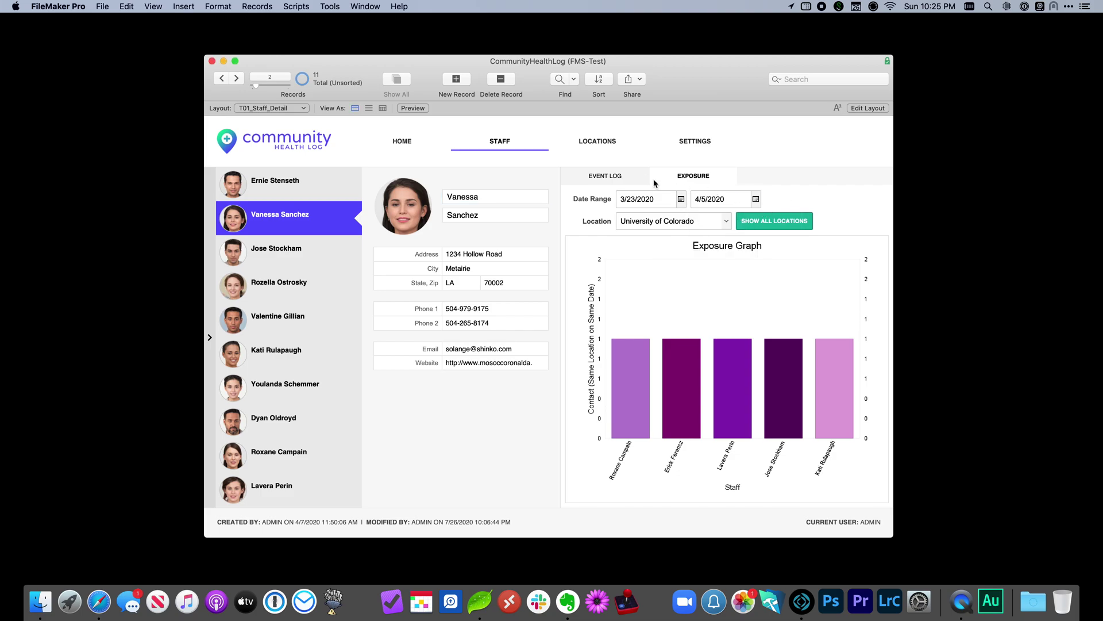
- Add a new entry of type Health to the second staff member's event log
left_click(611, 177)
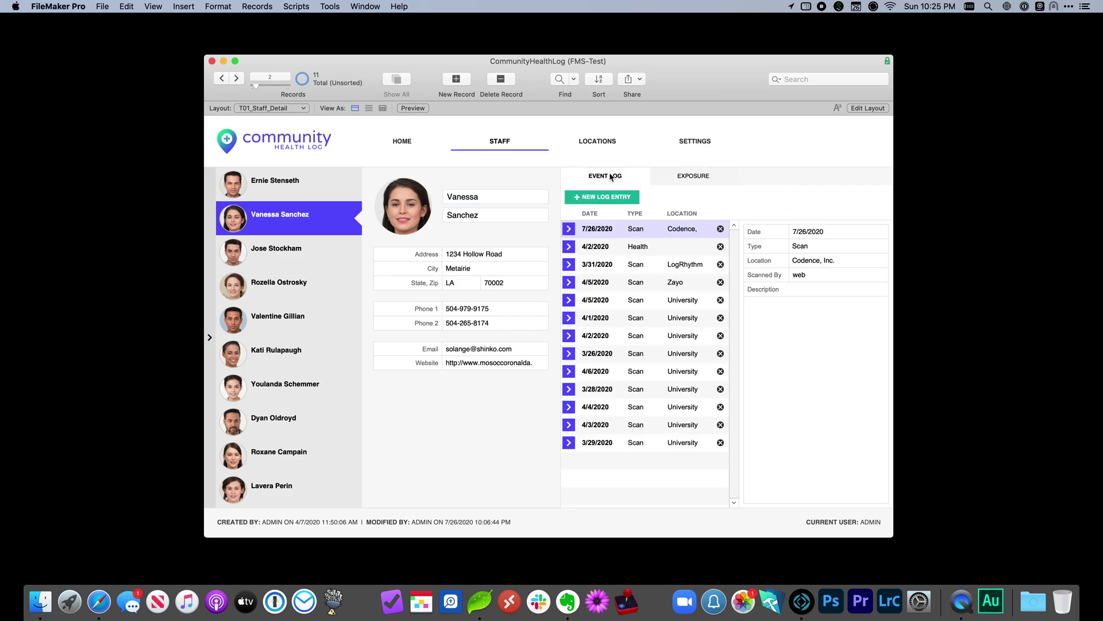
left_click(622, 201)
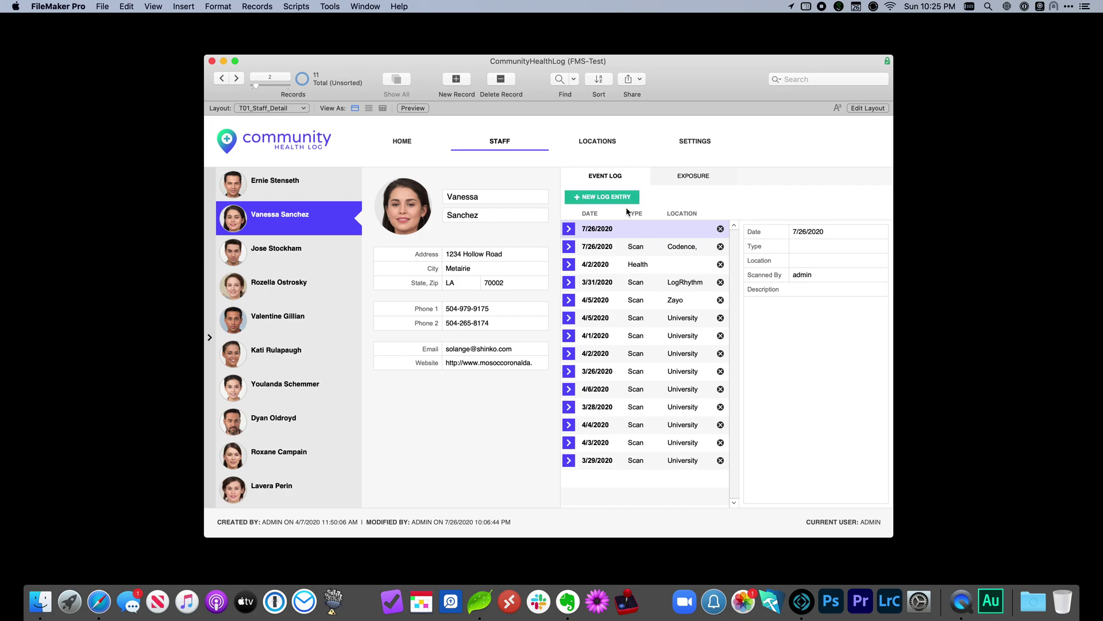
left_click(810, 249)
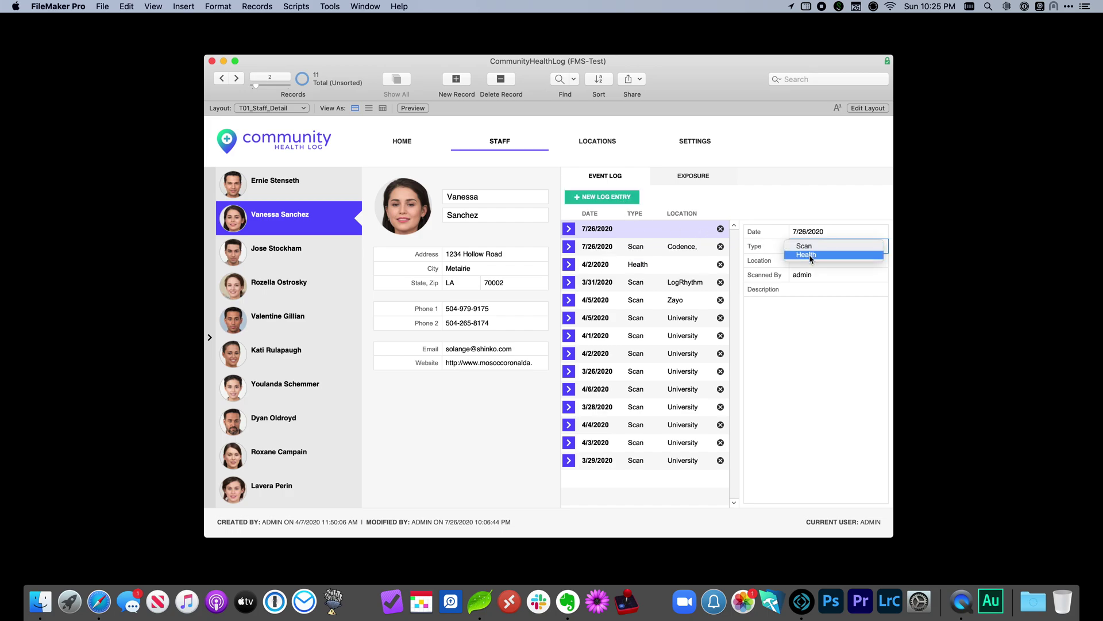
left_click(811, 257)
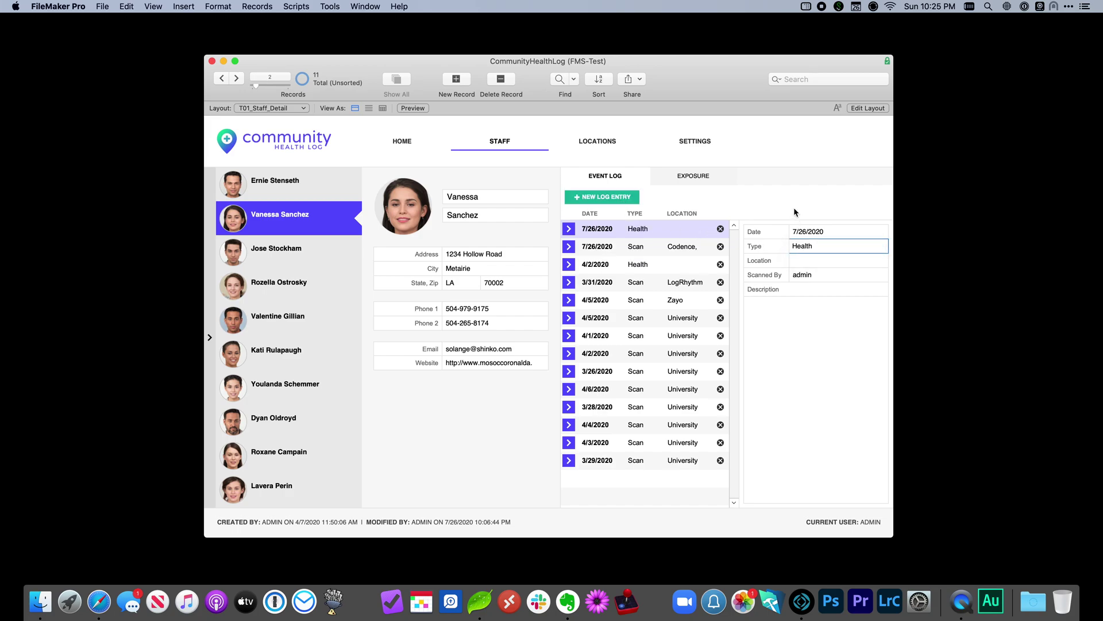
- Set the new Health log entry's date to 4/2/2020
left_click(806, 231)
left_click(800, 250)
left_click(800, 250)
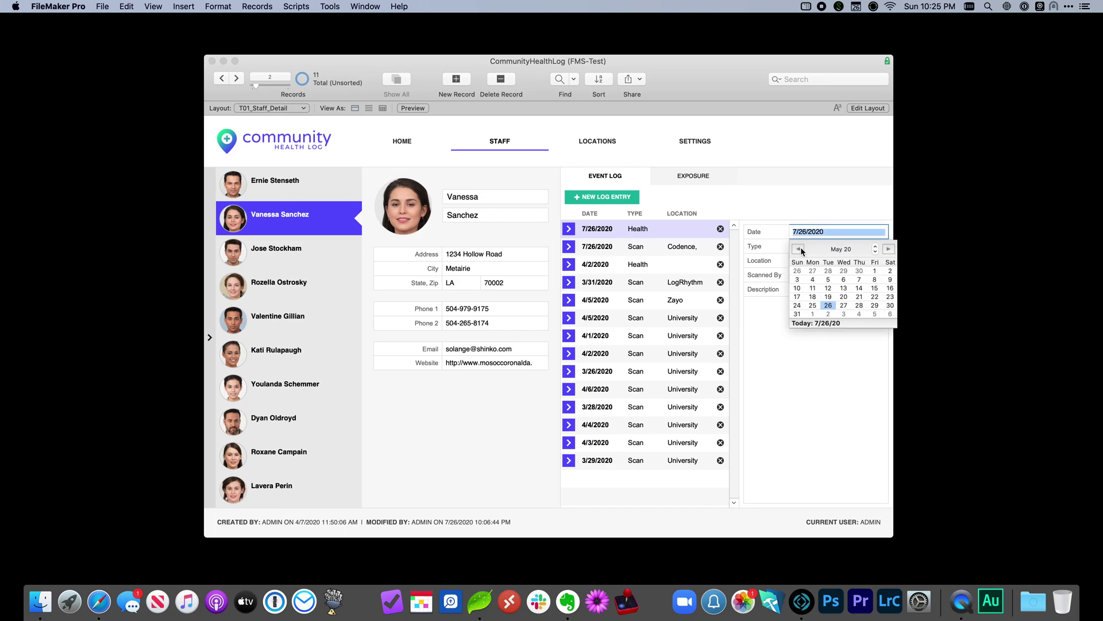
left_click(800, 250)
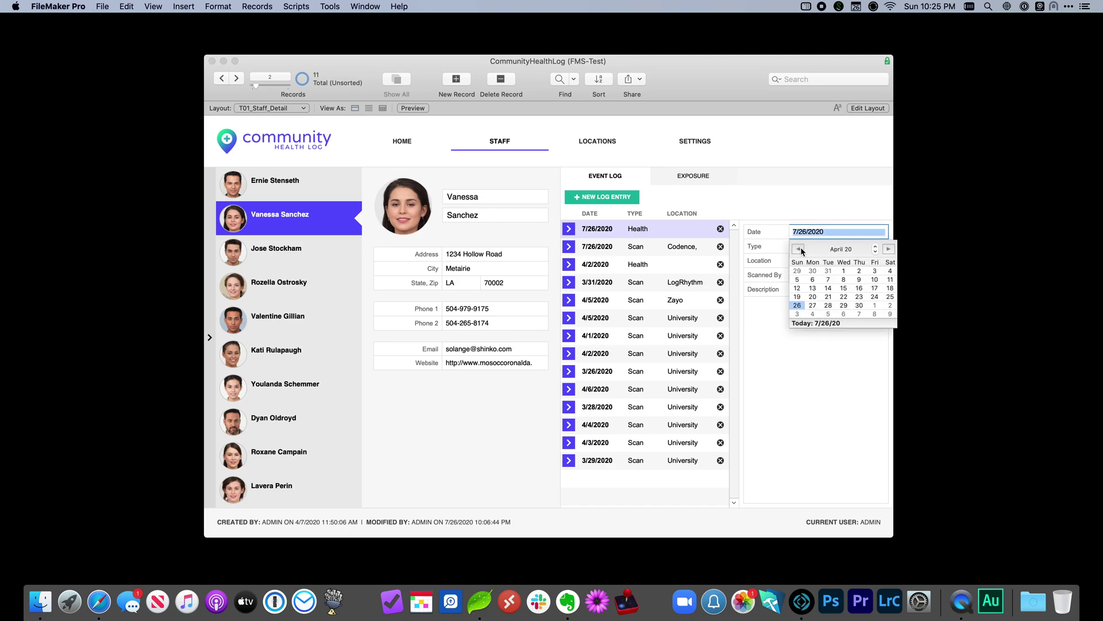
left_click(859, 271)
left_click(748, 182)
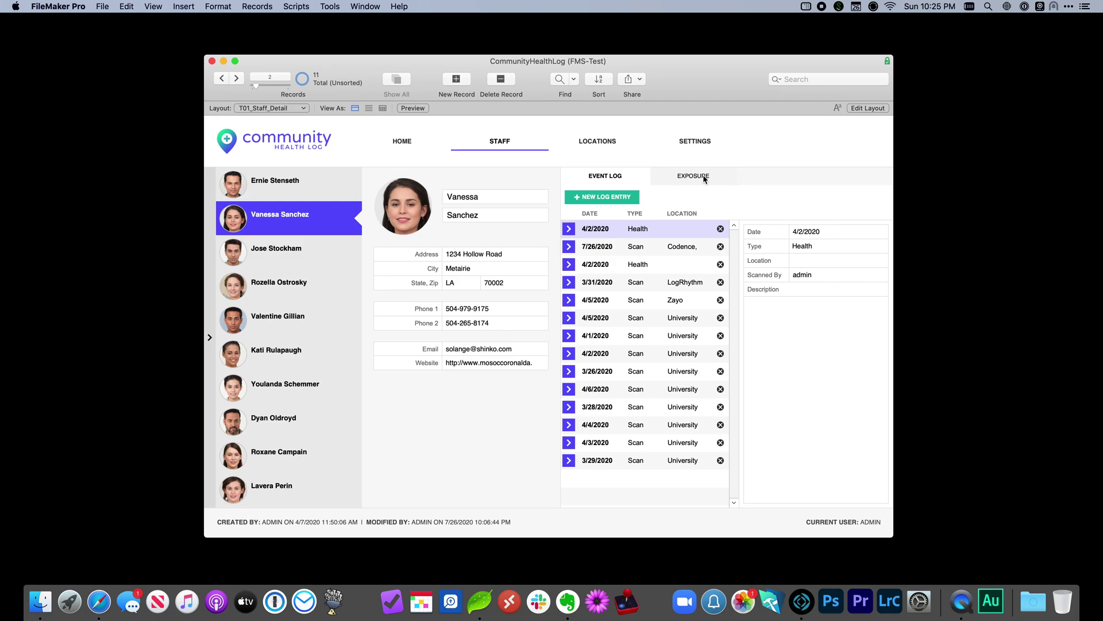
- Compare the exposure graphs of the first four staff members, ending on the second one
left_click(702, 180)
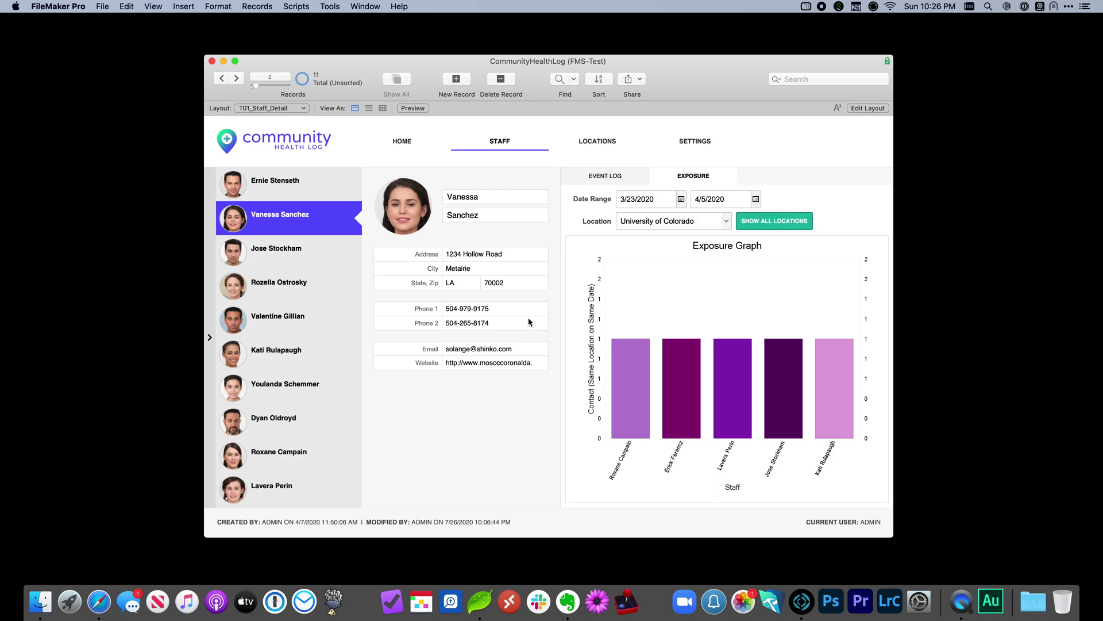
left_click(306, 246)
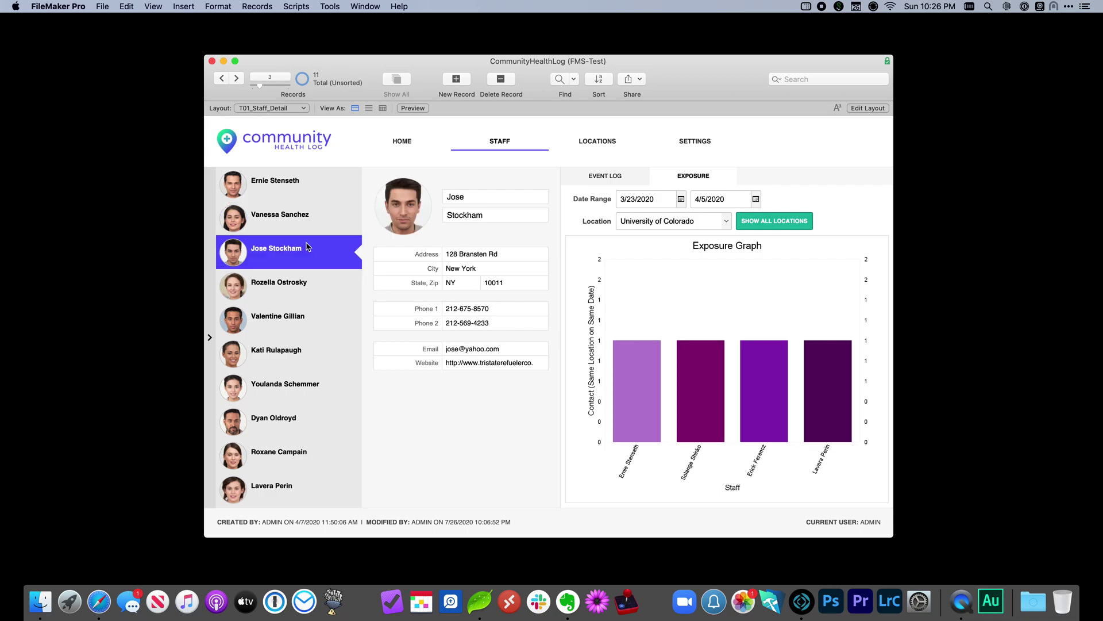
left_click(306, 292)
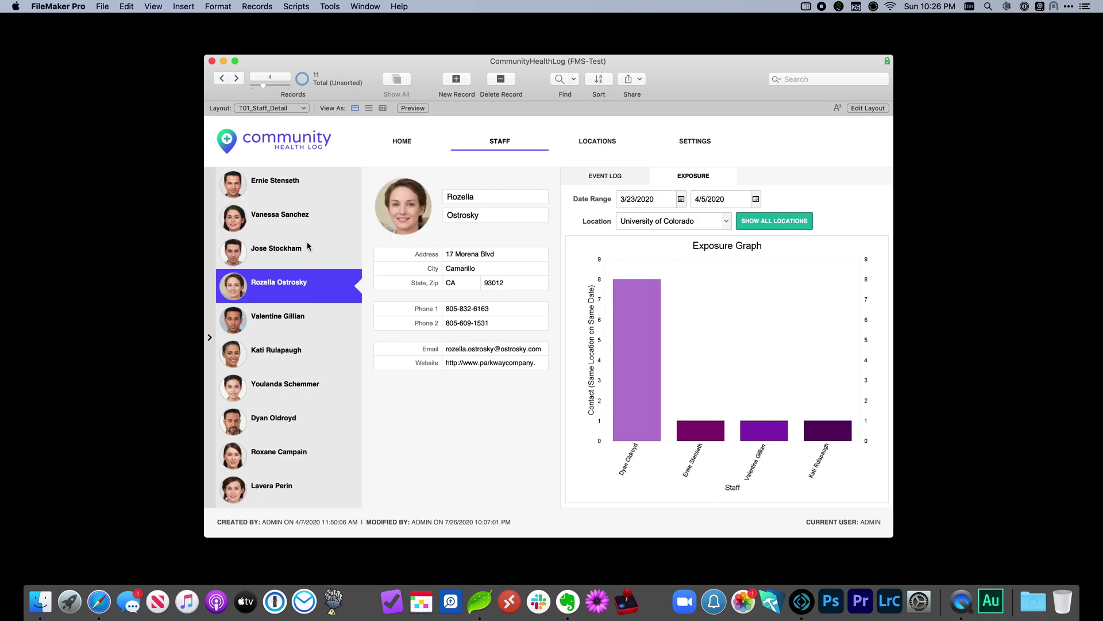
left_click(294, 185)
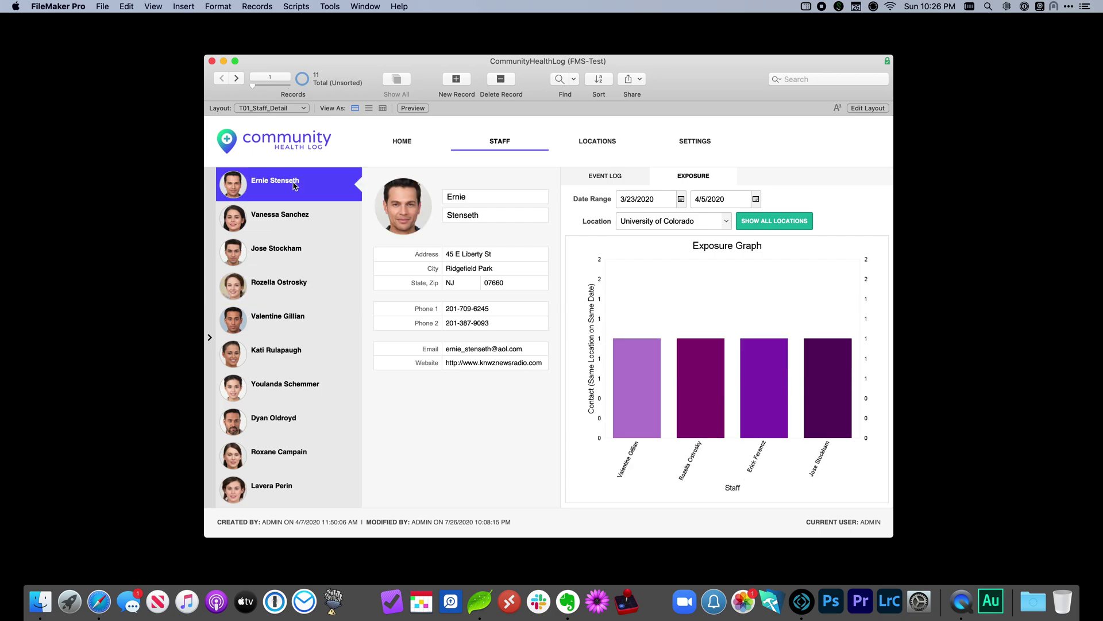
left_click(294, 216)
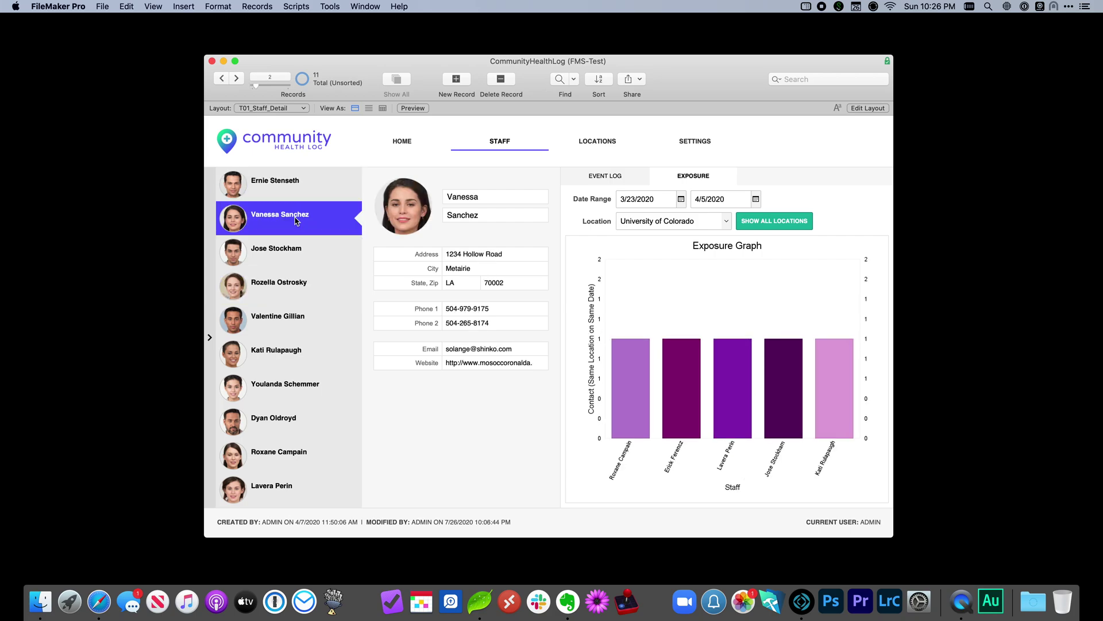
- Show the heatmap of all scans on the home dashboard, refresh the data and inspect the map
left_click(399, 143)
left_click(458, 183)
left_click(454, 172)
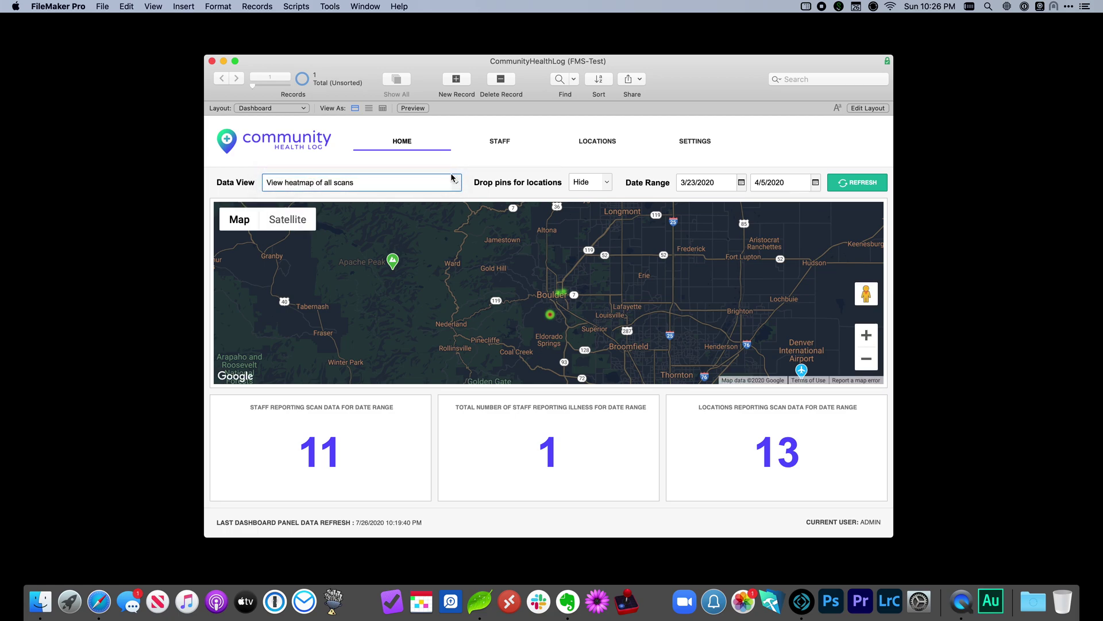
left_click(852, 184)
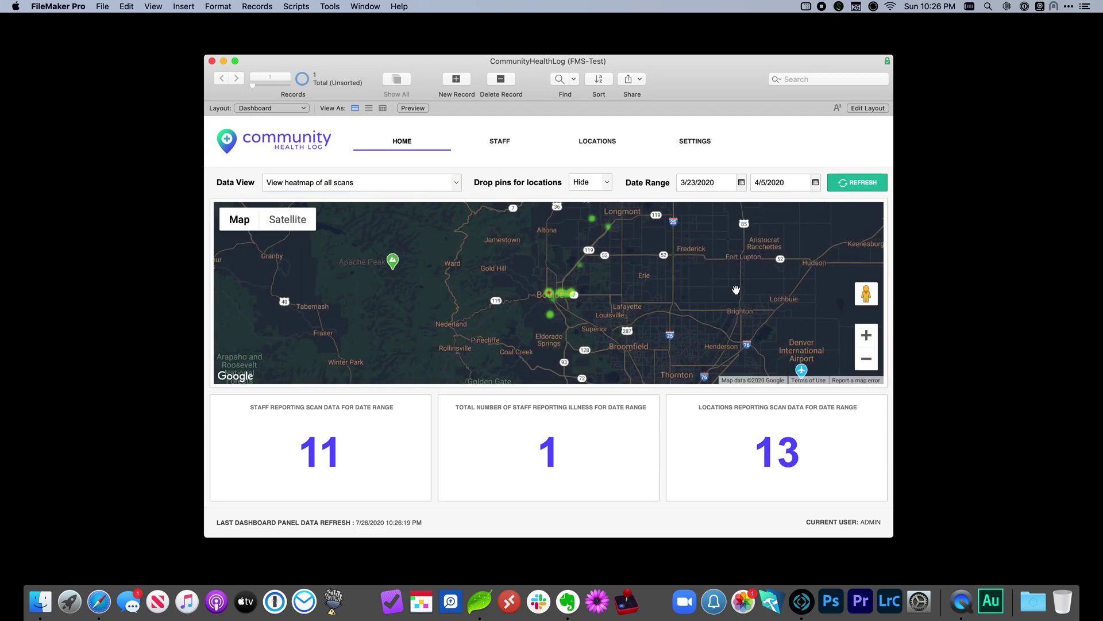
left_click_drag(736, 290, 729, 305)
- Switch the dashboard's data view to the heatmap of scans for staff reporting a health entry and refresh it
left_click(457, 184)
left_click(464, 192)
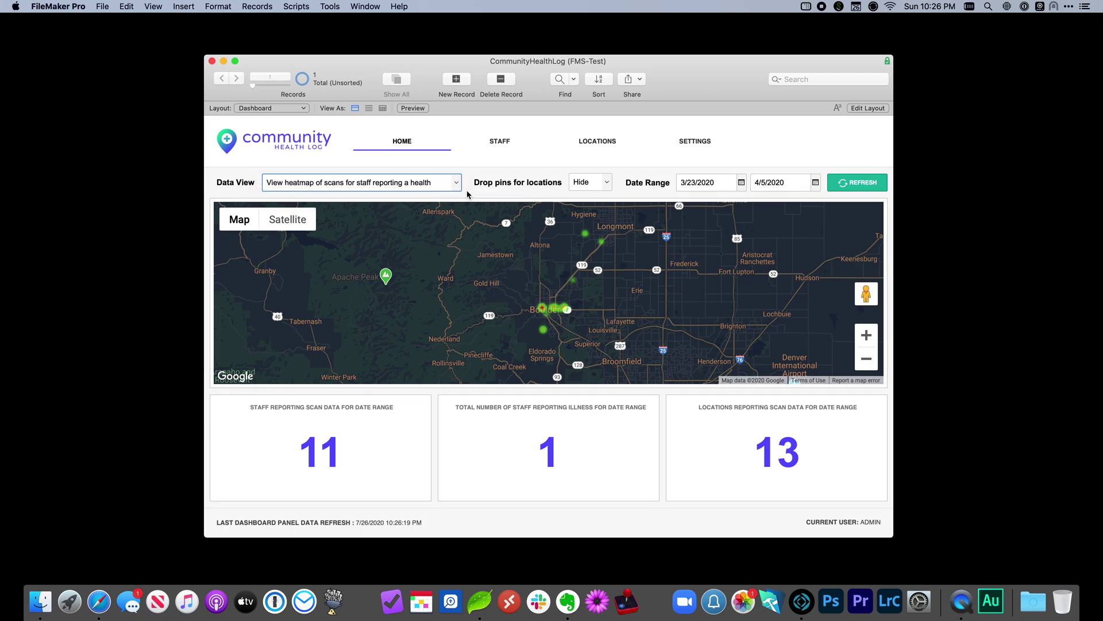
left_click(867, 185)
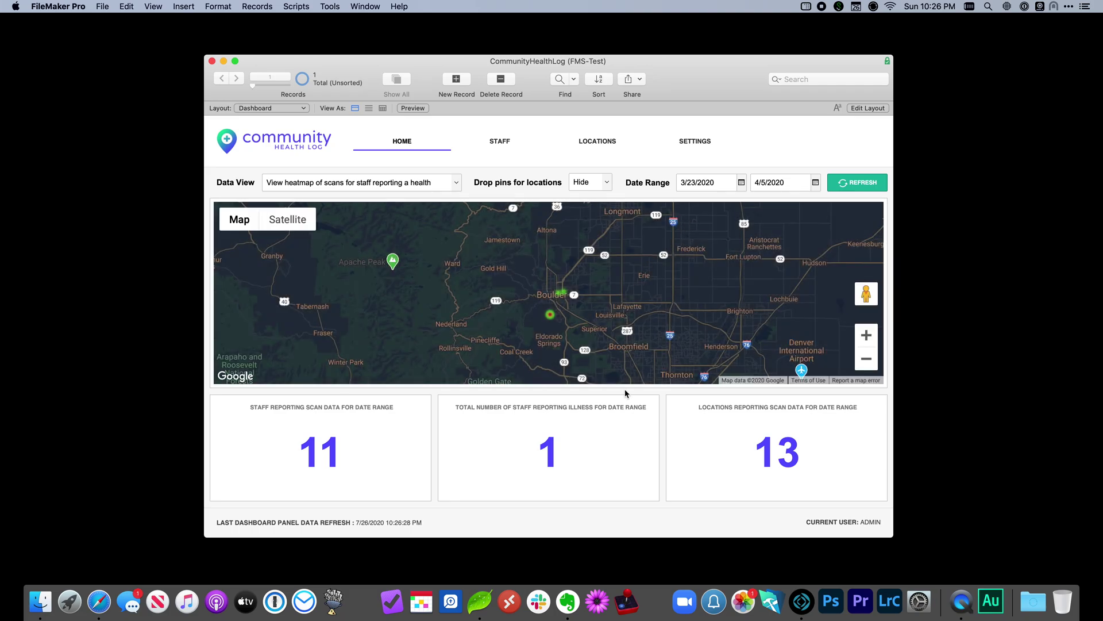
- Switch to Coda and examine the staff find command and the fmPDA and config.php includes in checkin.php
left_click(481, 599)
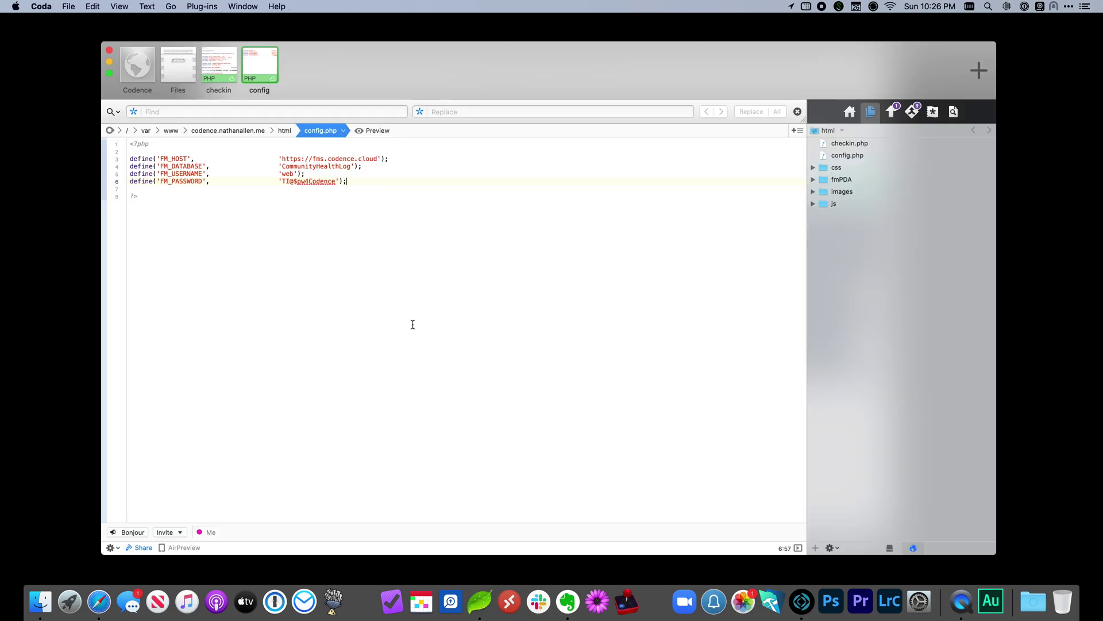
left_click(221, 70)
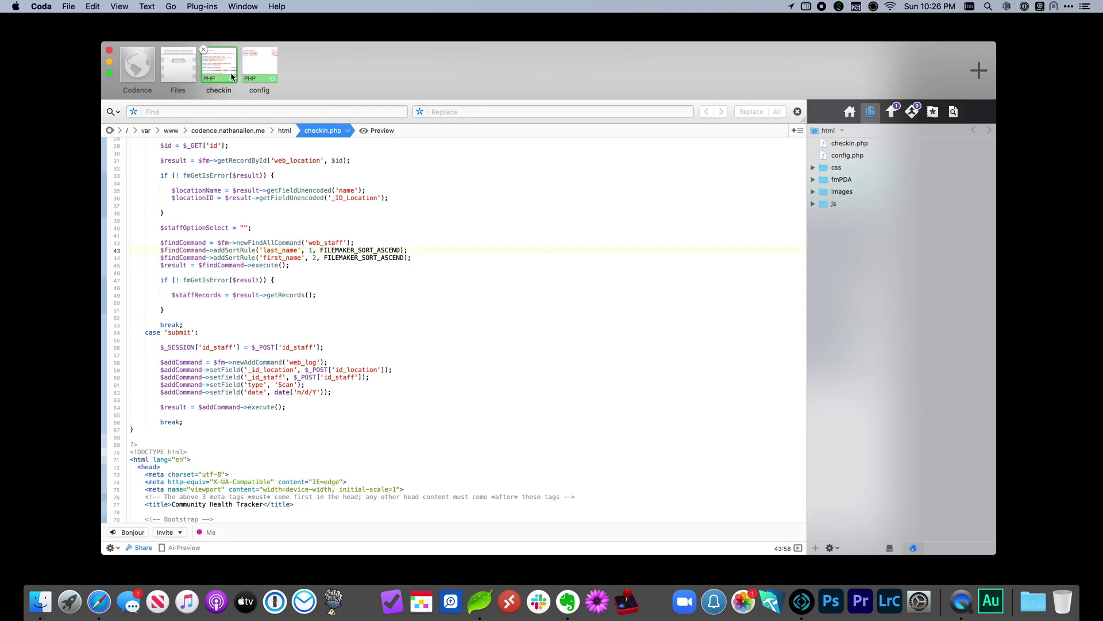
scroll(309, 224, "up", 2)
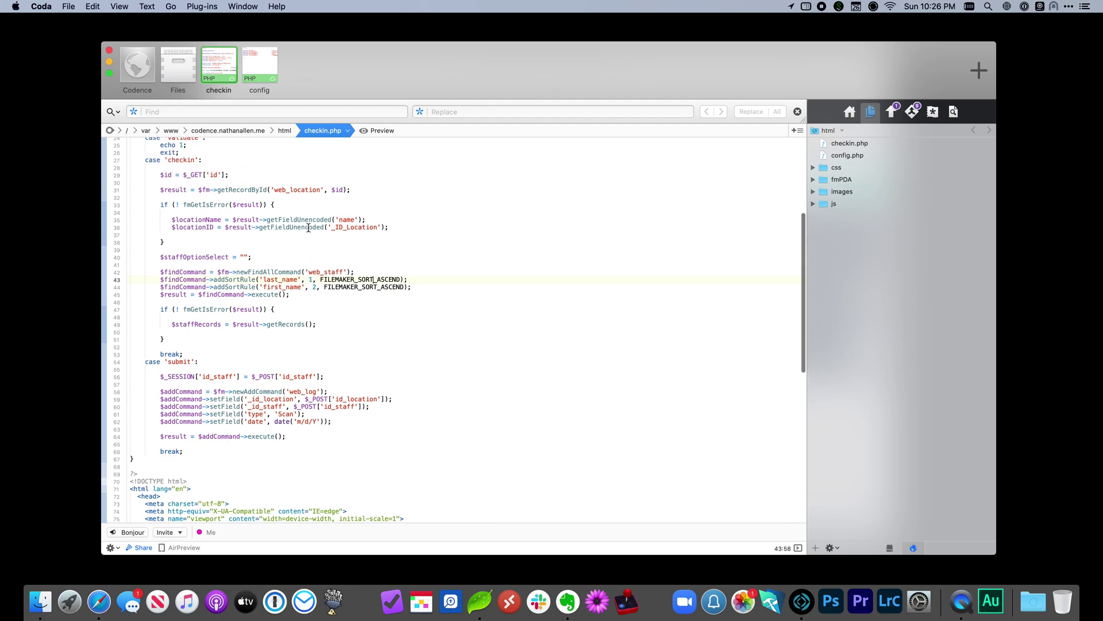
left_click_drag(160, 278, 292, 302)
left_click(296, 301)
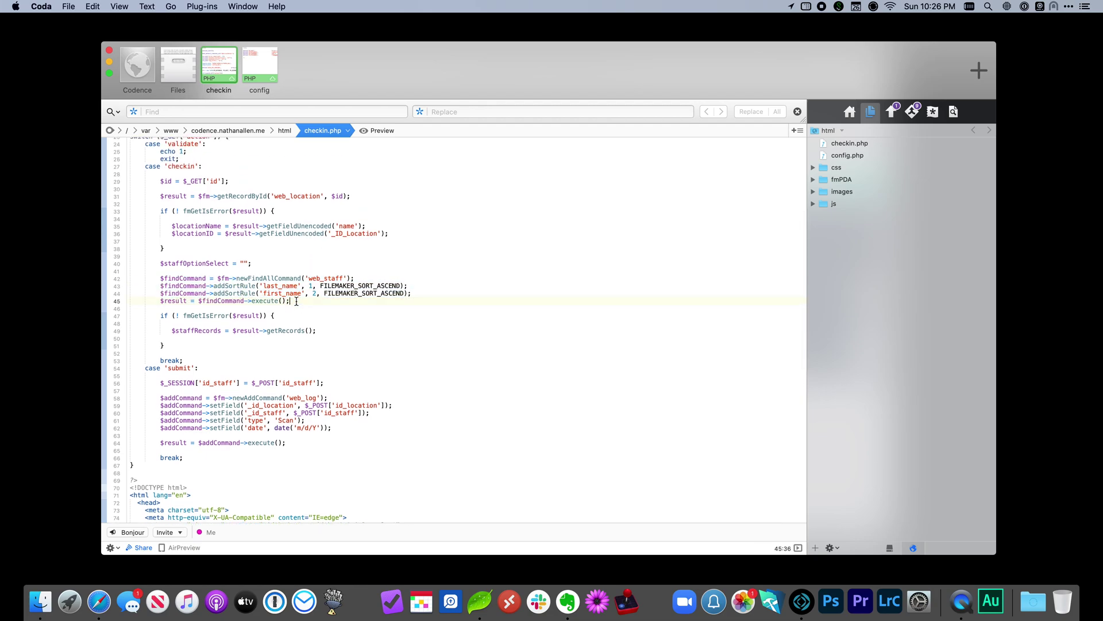
scroll(281, 278, "up", 8)
left_click_drag(286, 226, 138, 234)
left_click(138, 234)
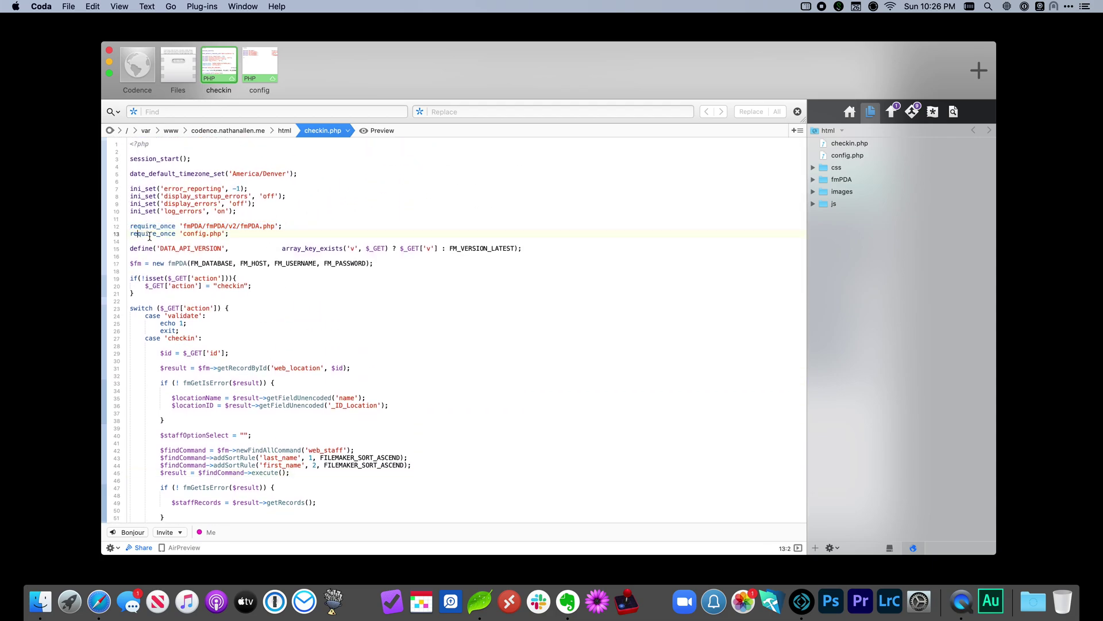
- Review the check-in and submit cases of checkin.php and the HTML form that follows them
scroll(309, 271, "down", 6)
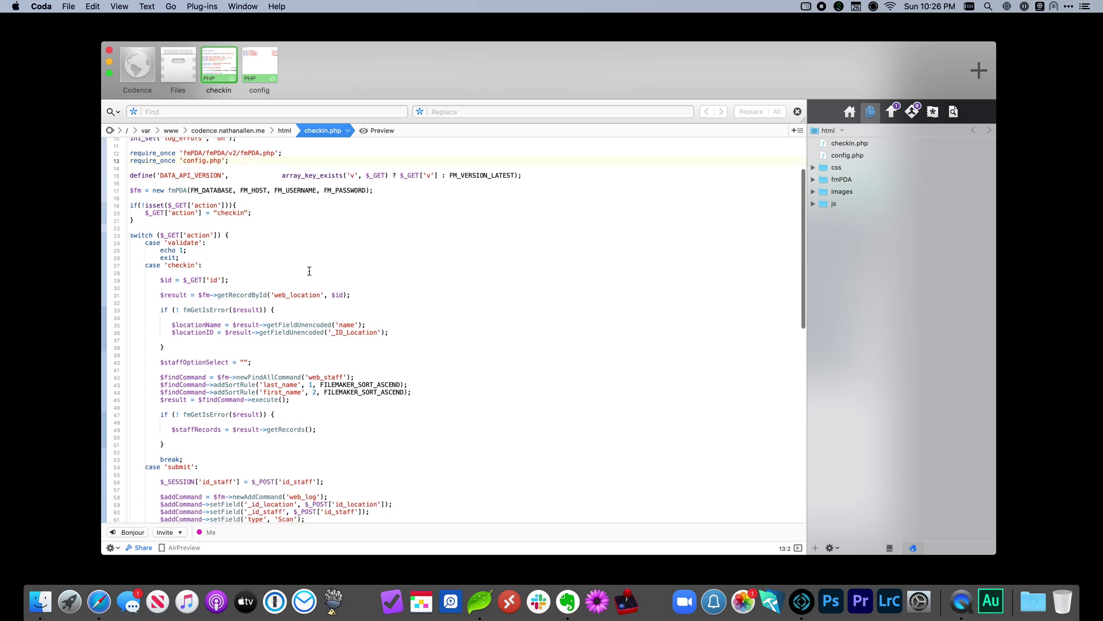
scroll(309, 271, "down", 9)
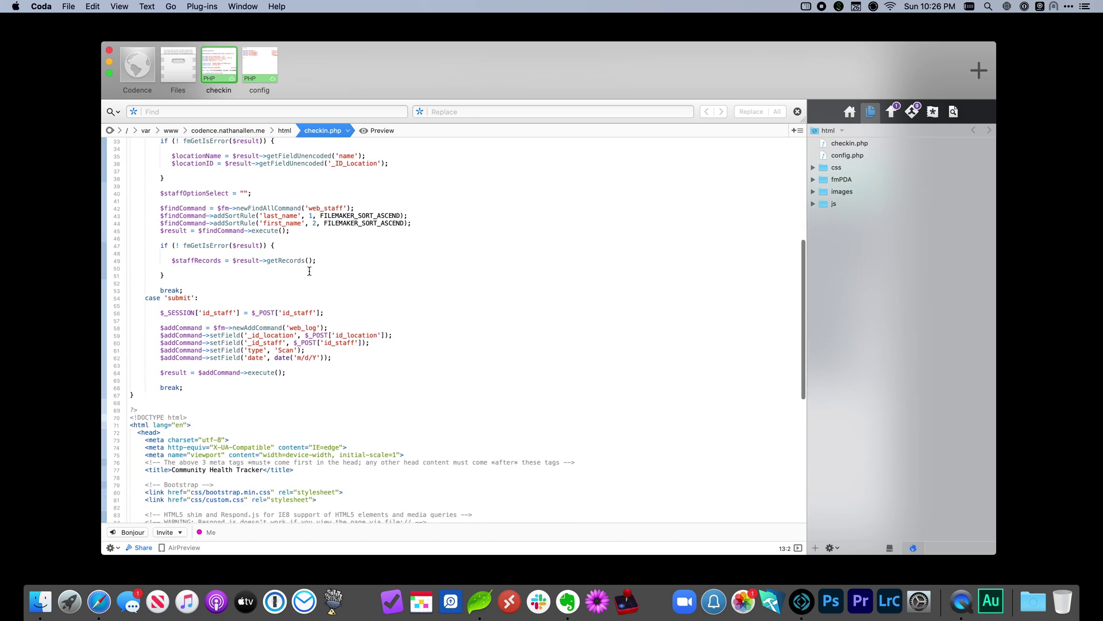
scroll(310, 271, "down", 8)
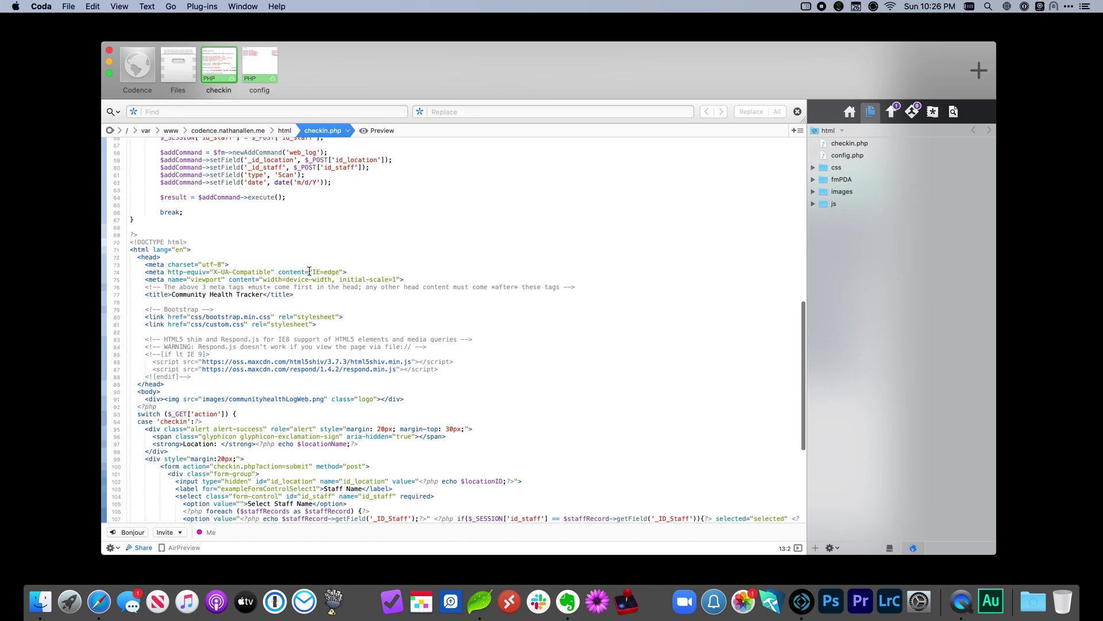
scroll(309, 271, "down", 3)
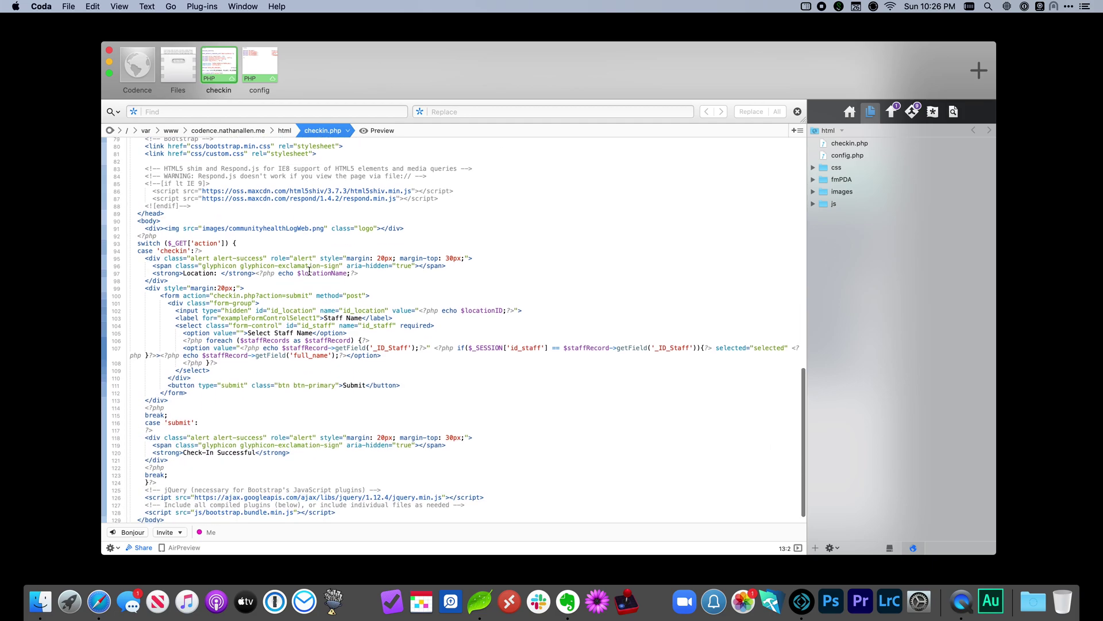
scroll(309, 271, "up", 1)
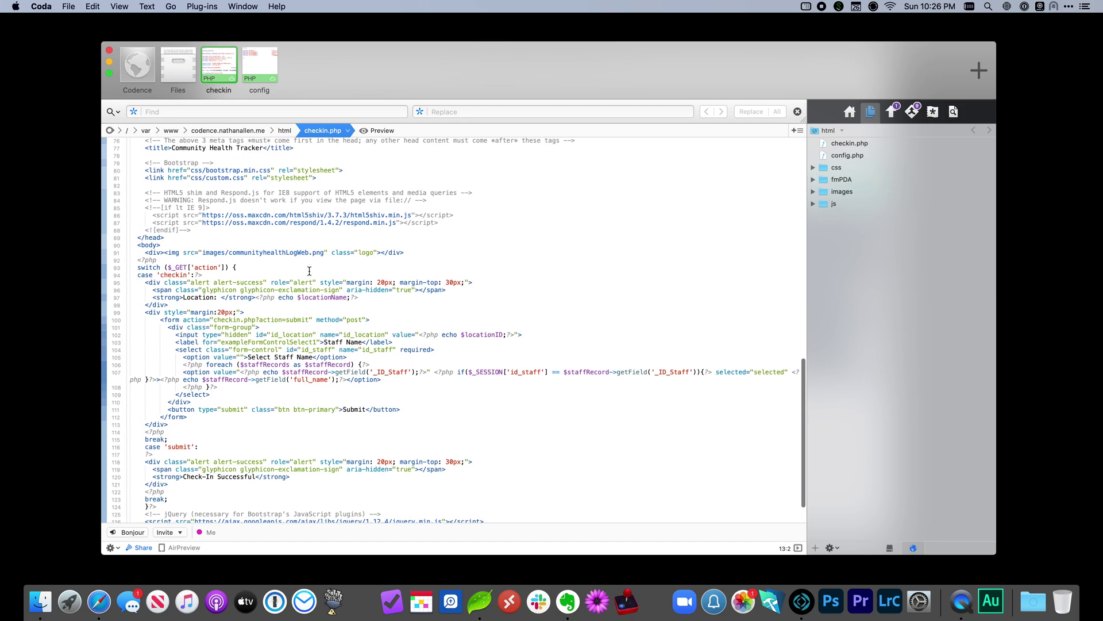